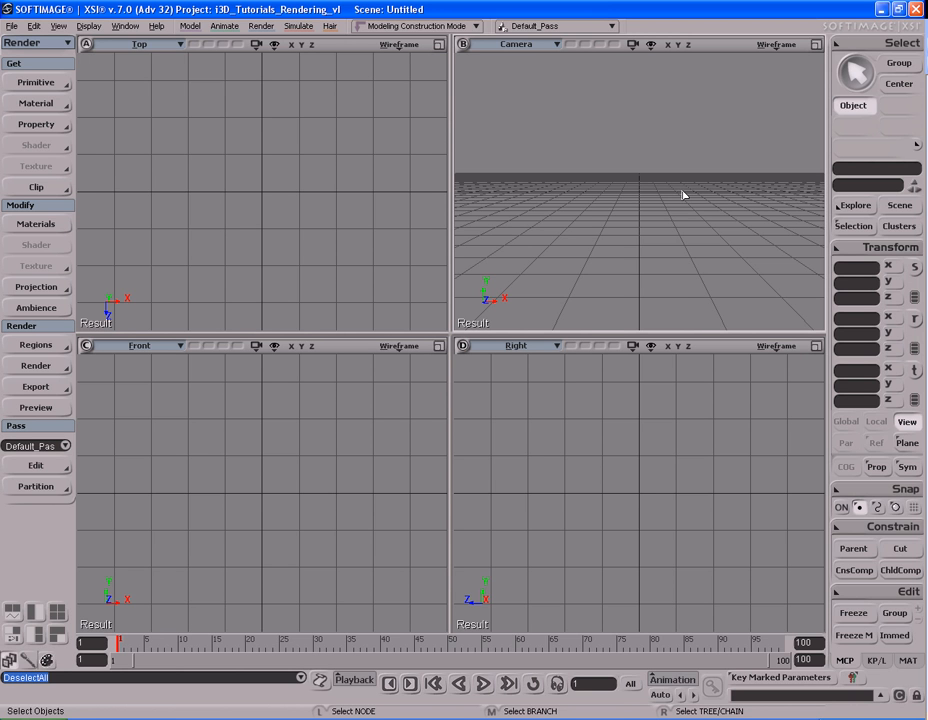
Load the scene FG_ExactMode_START and recall the first stored camera view, which faces the two sofas
{"action": "key", "text": "ctrl+o"}
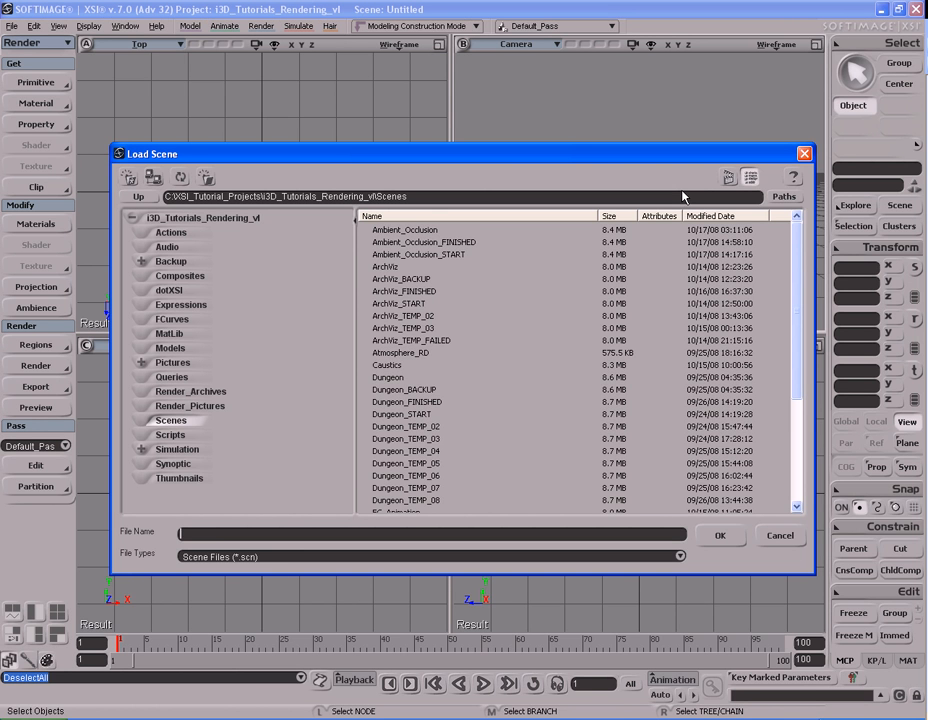
{"action": "left_click", "coordinate": [505, 390]}
{"action": "scroll", "coordinate": [504, 391], "scroll_direction": "down", "scroll_amount": 4}
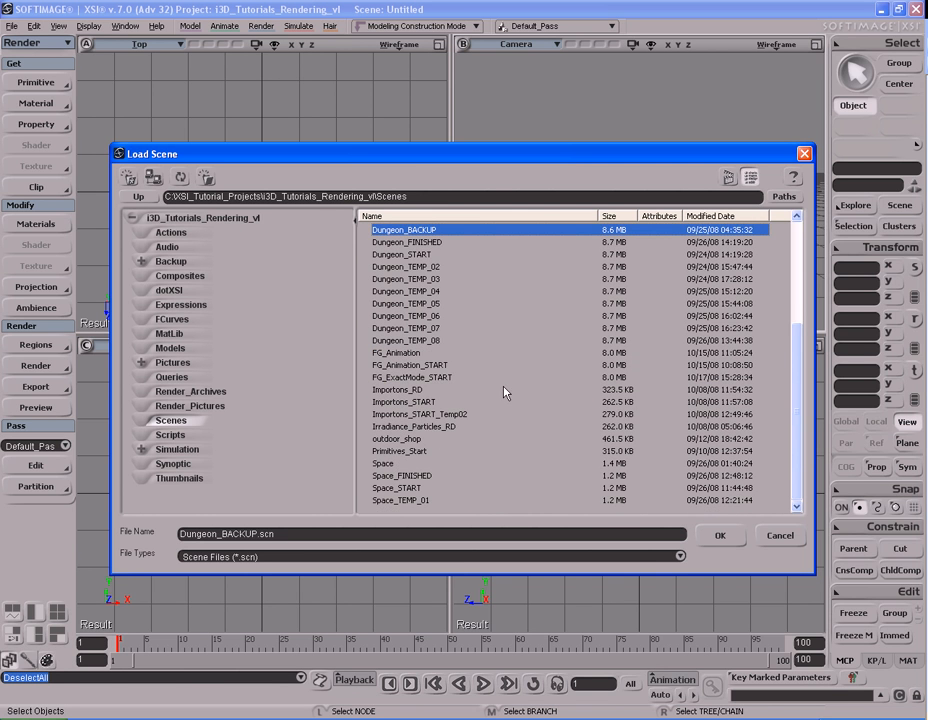
{"action": "left_click", "coordinate": [390, 379]}
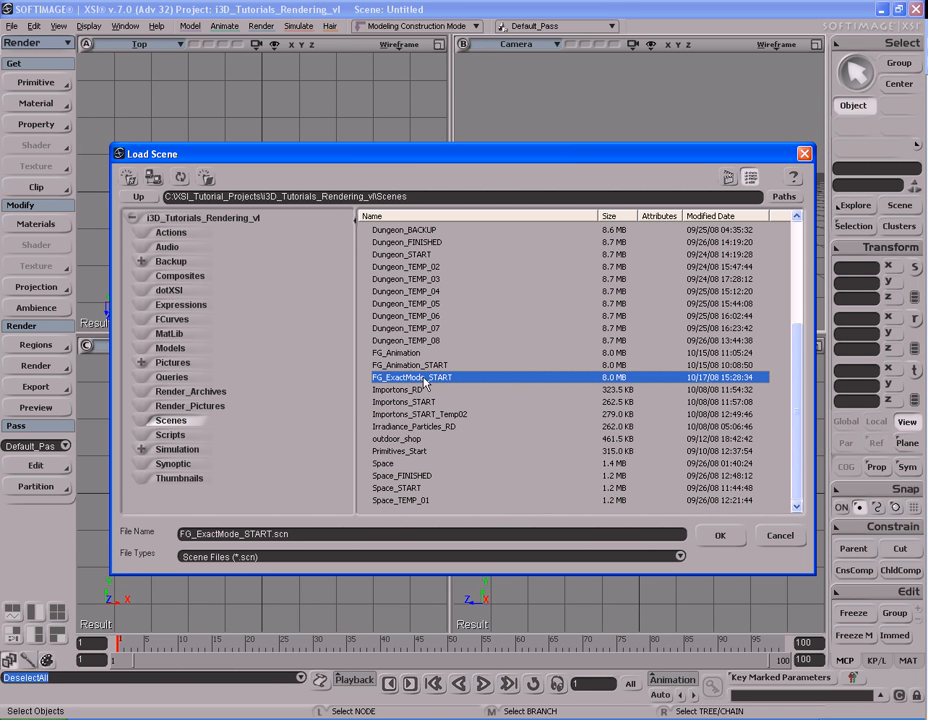
{"action": "double_click", "coordinate": [442, 378]}
{"action": "left_click", "coordinate": [462, 388]}
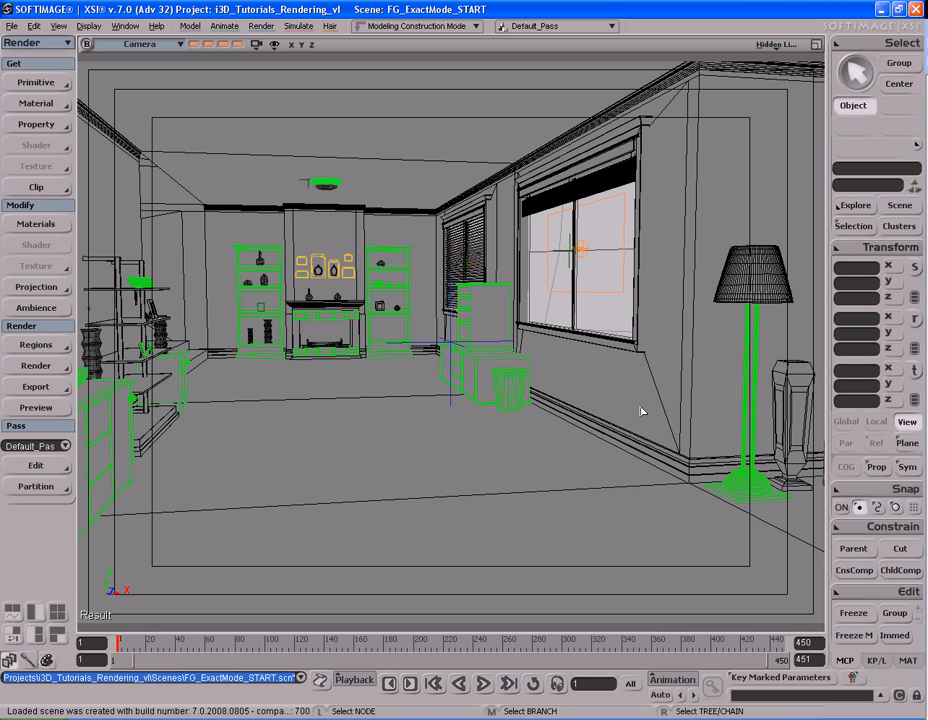
{"action": "left_click", "coordinate": [195, 46]}
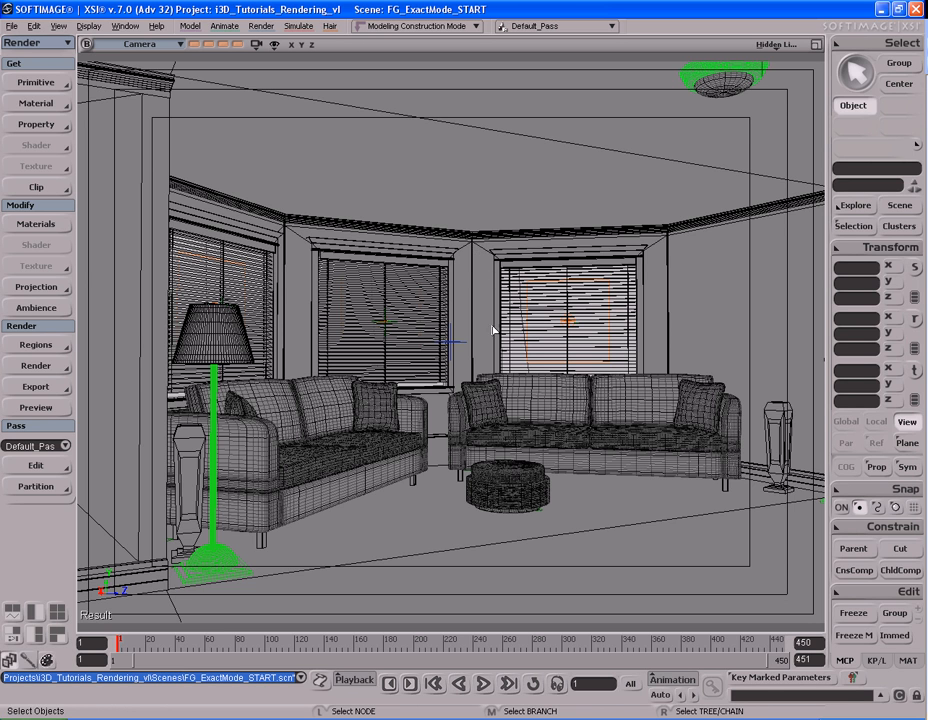
Enable Final Gathering in the mental ray renderer options
{"action": "key", "text": "shift+r"}
{"action": "left_click", "coordinate": [40, 366]}
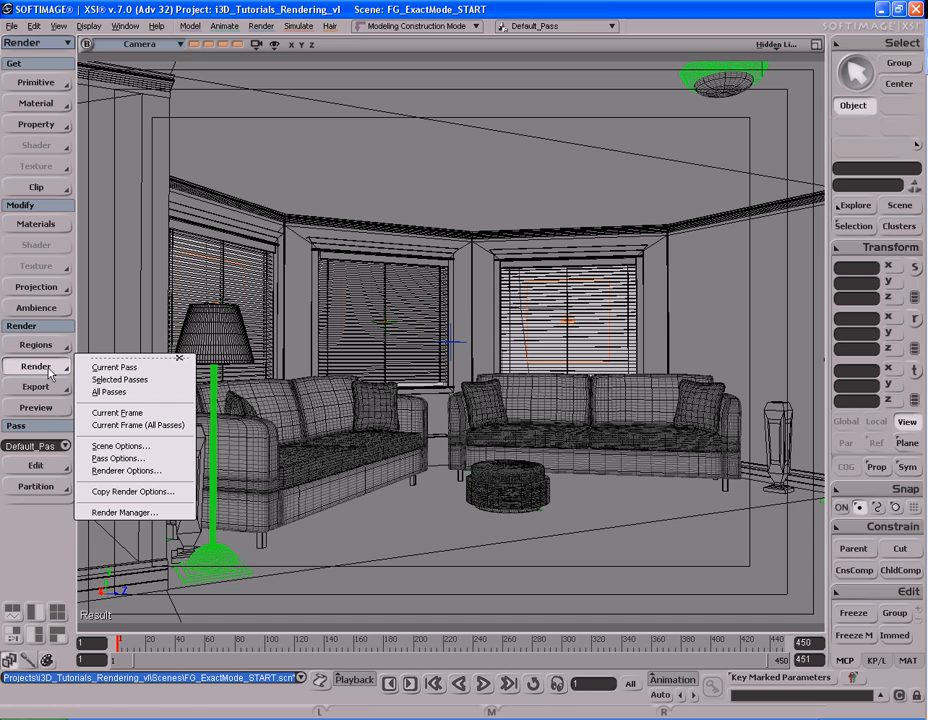
{"action": "left_click", "coordinate": [128, 471]}
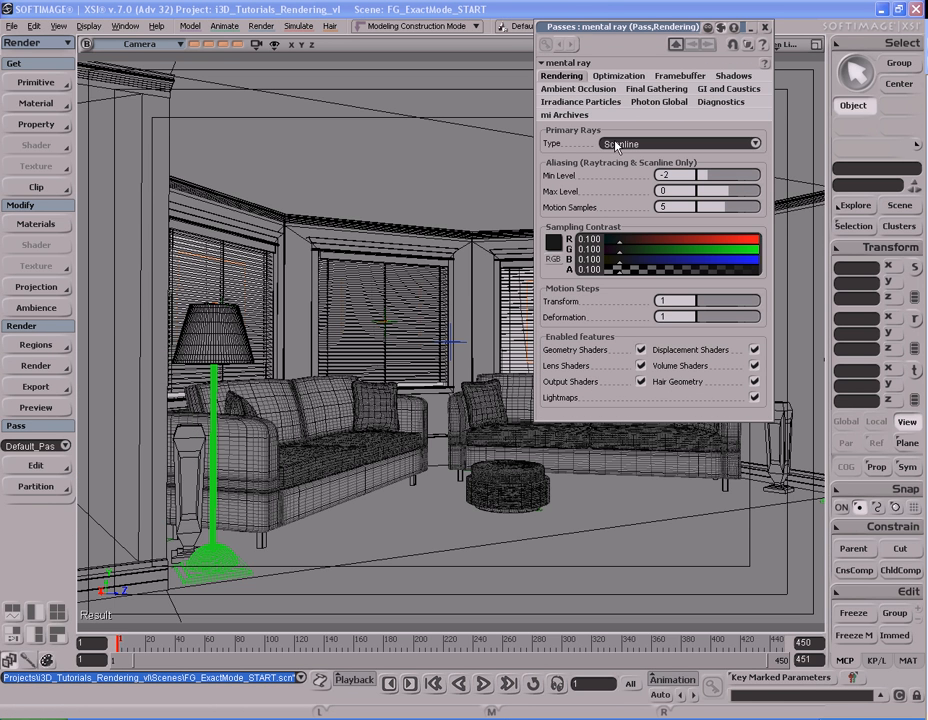
{"action": "left_click", "coordinate": [656, 89]}
{"action": "left_click", "coordinate": [754, 144]}
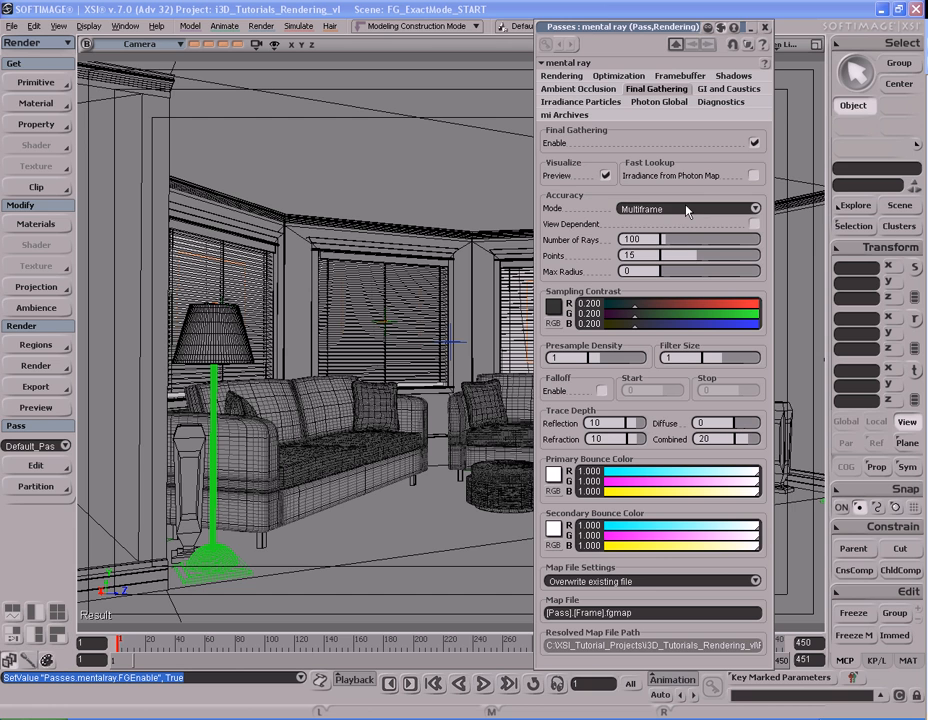
Examine the Multiframe final gathering mode's accuracy settings for number of rays, points and max radius
{"action": "left_click", "coordinate": [652, 256]}
{"action": "left_click", "coordinate": [652, 257]}
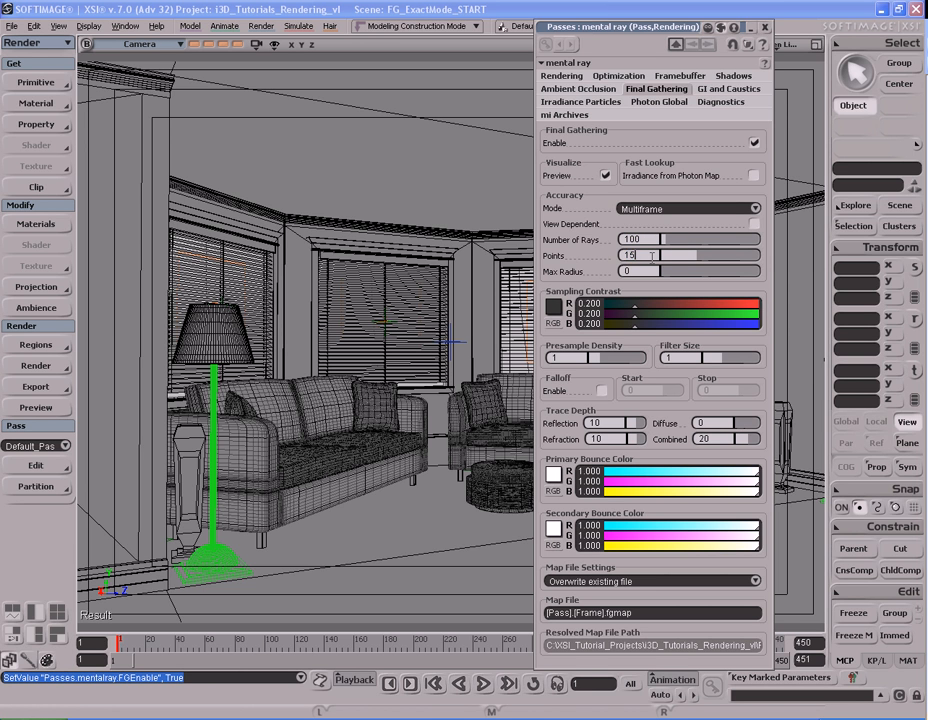
{"action": "left_click", "coordinate": [687, 209]}
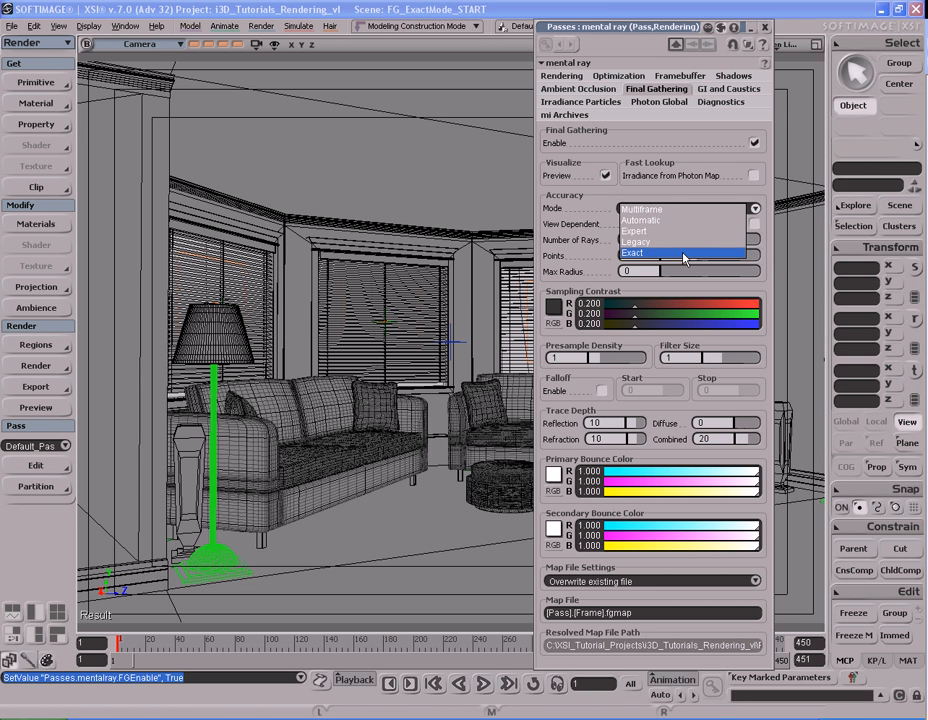
{"action": "left_click", "coordinate": [684, 212]}
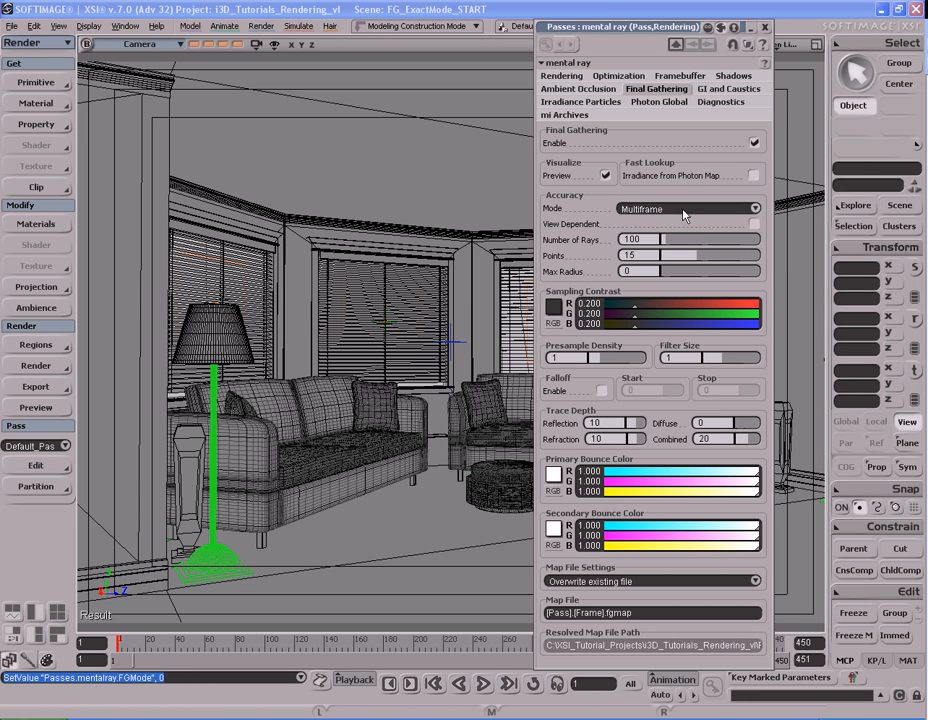
{"action": "double_click", "coordinate": [656, 239]}
{"action": "double_click", "coordinate": [655, 256]}
{"action": "double_click", "coordinate": [655, 271]}
Go through the Automatic, Expert and Exact final gathering modes to compare the accuracy settings each one offers
{"action": "left_click", "coordinate": [663, 209]}
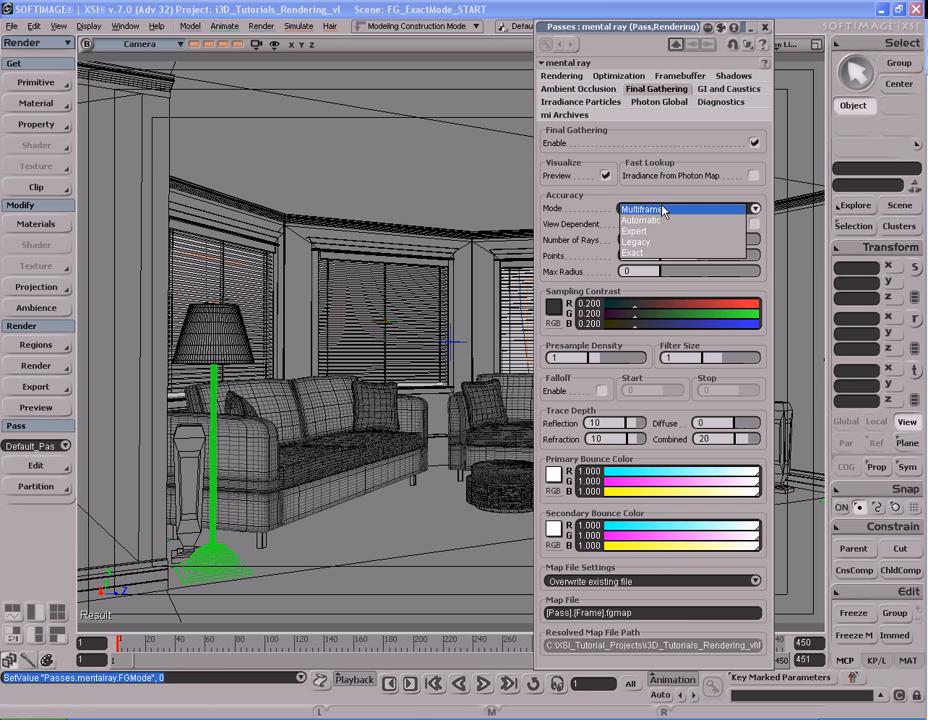
{"action": "left_click", "coordinate": [663, 220]}
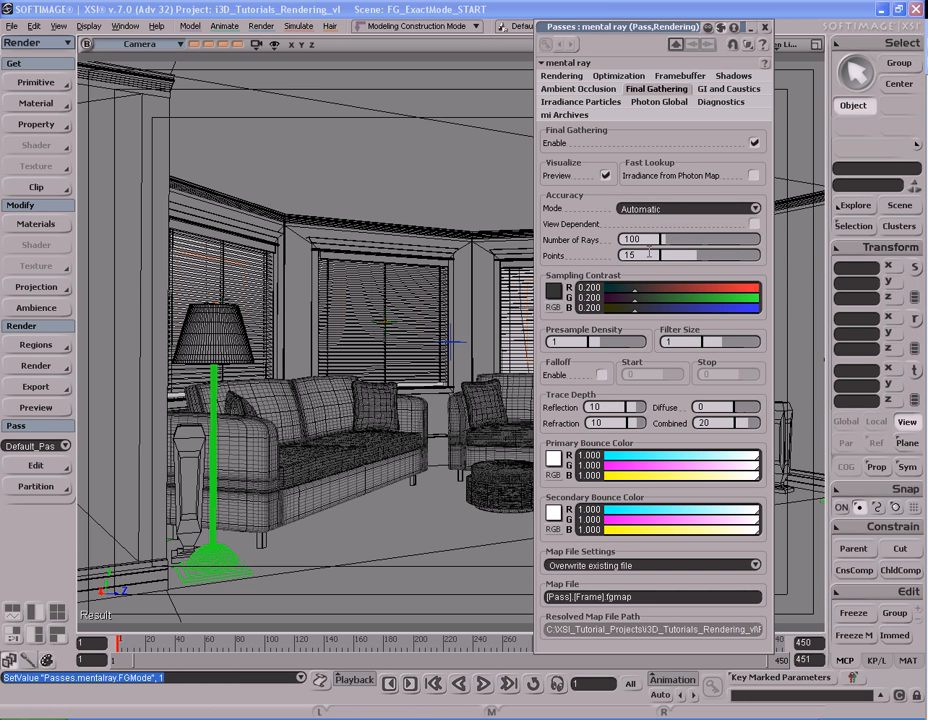
{"action": "left_click", "coordinate": [662, 212]}
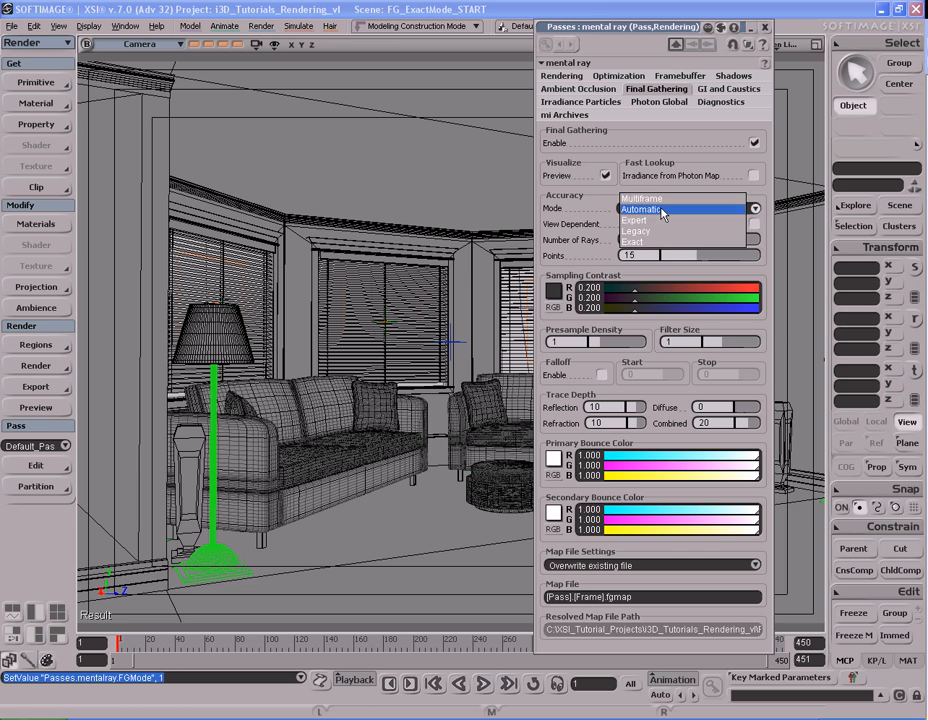
{"action": "left_click", "coordinate": [660, 220]}
{"action": "left_click", "coordinate": [648, 255]}
{"action": "left_click", "coordinate": [648, 271]}
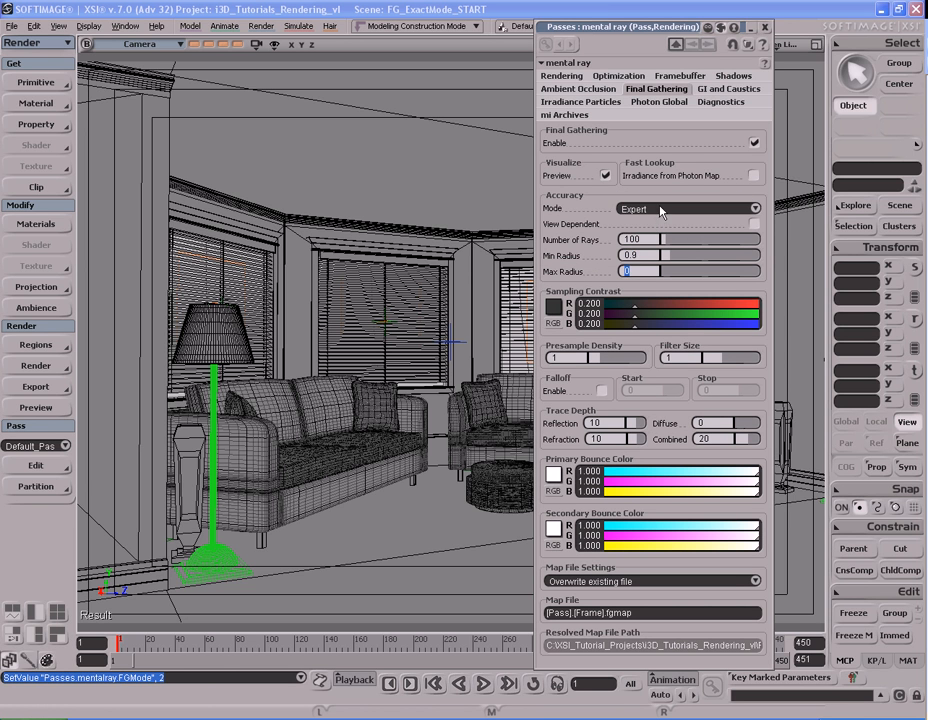
{"action": "left_click", "coordinate": [660, 209]}
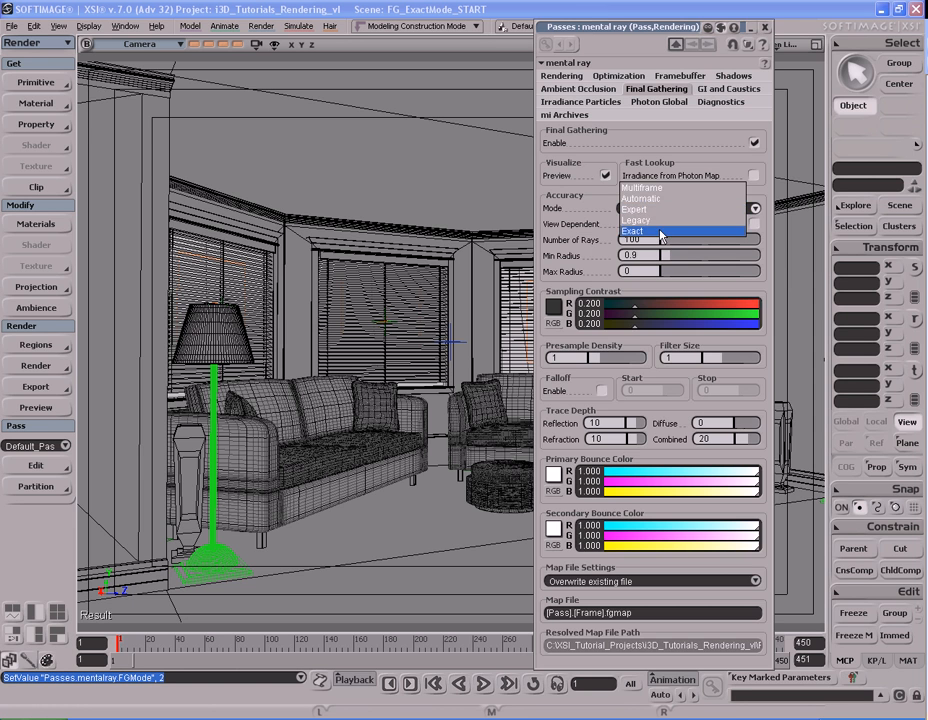
{"action": "left_click", "coordinate": [661, 231]}
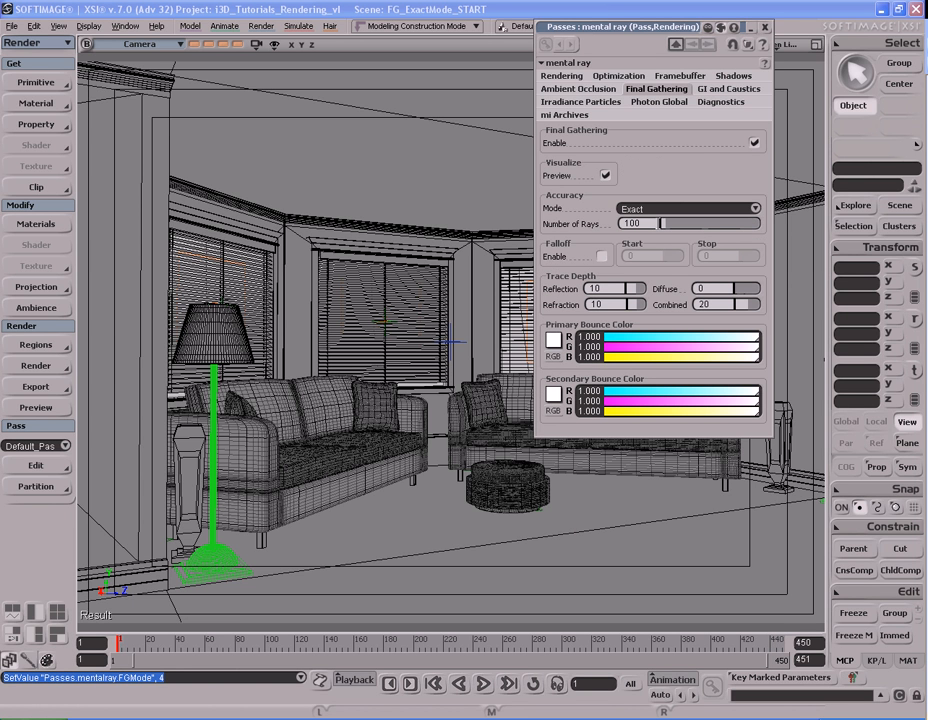
{"action": "double_click", "coordinate": [632, 223]}
Set final gathering to Automatic mode with 32 rays, render a locked preview of the pass and move its window clear
{"action": "left_click", "coordinate": [668, 208]}
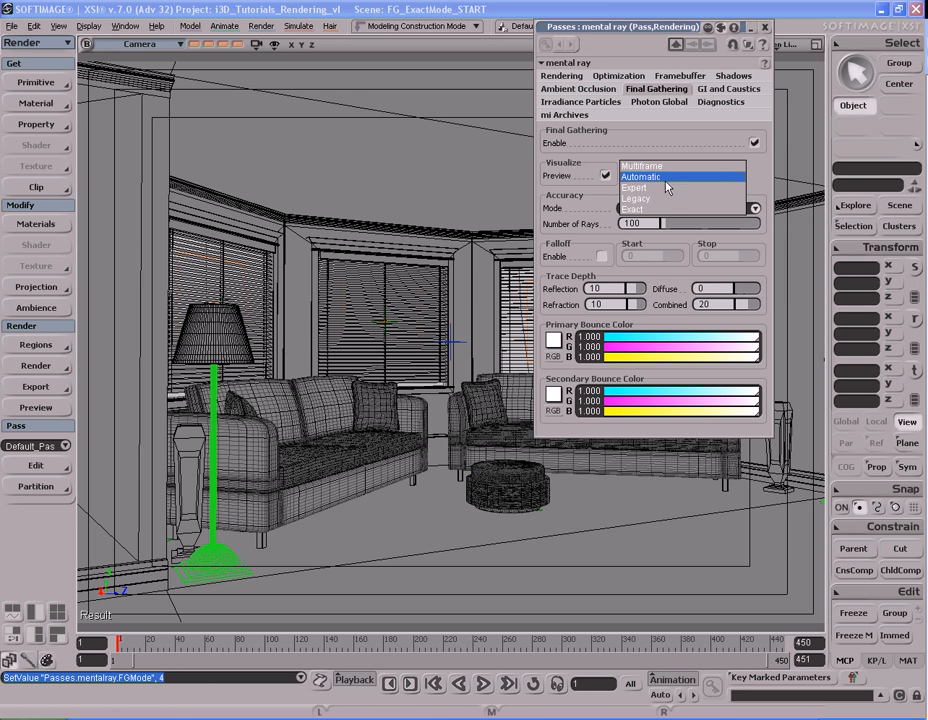
{"action": "left_click", "coordinate": [665, 177]}
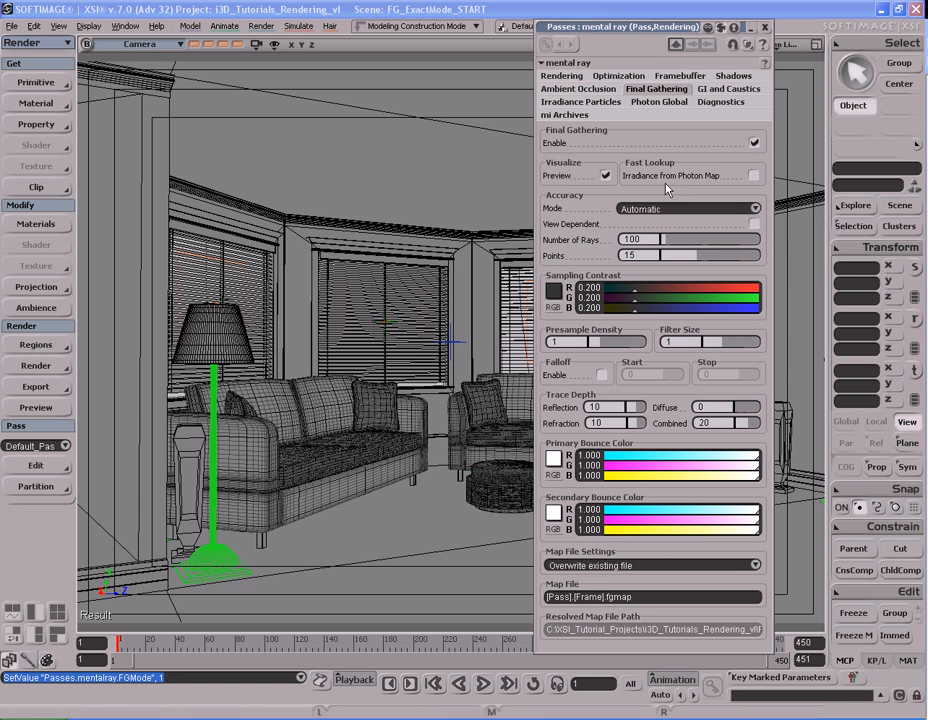
{"action": "left_click", "coordinate": [654, 237]}
{"action": "type", "text": "32"}
{"action": "key", "text": "Return"}
{"action": "left_click", "coordinate": [654, 253]}
{"action": "left_click", "coordinate": [674, 209]}
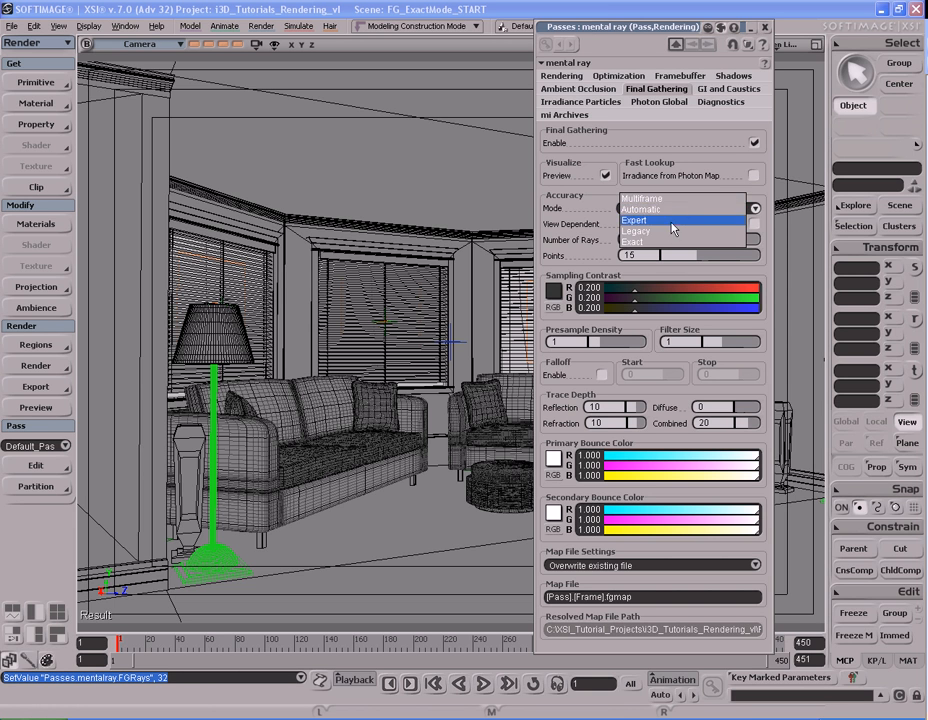
{"action": "left_click", "coordinate": [674, 210]}
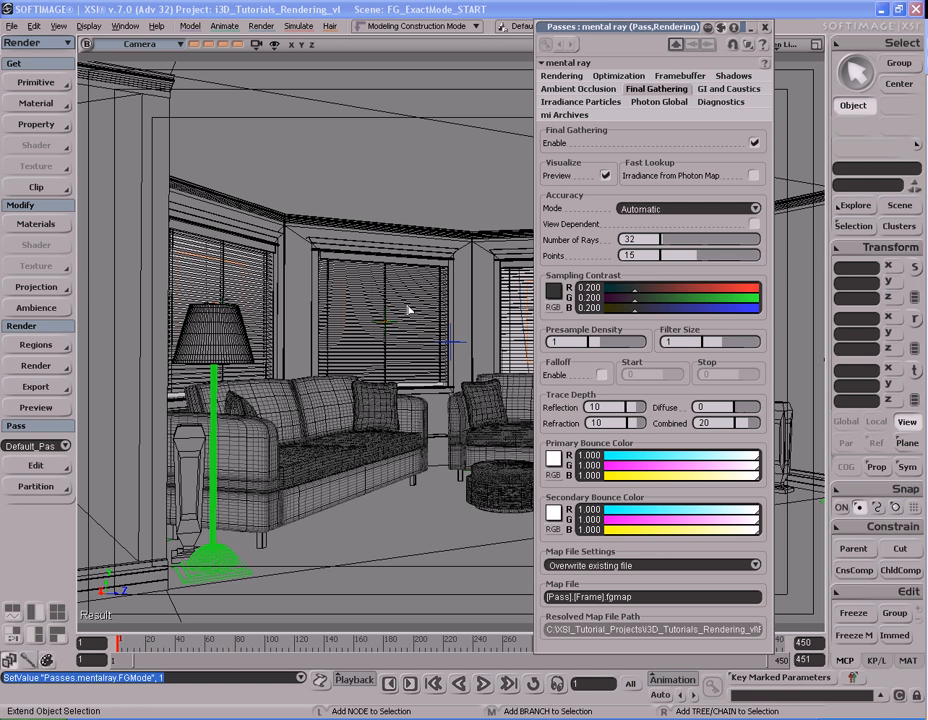
{"action": "key", "text": "shift+r"}
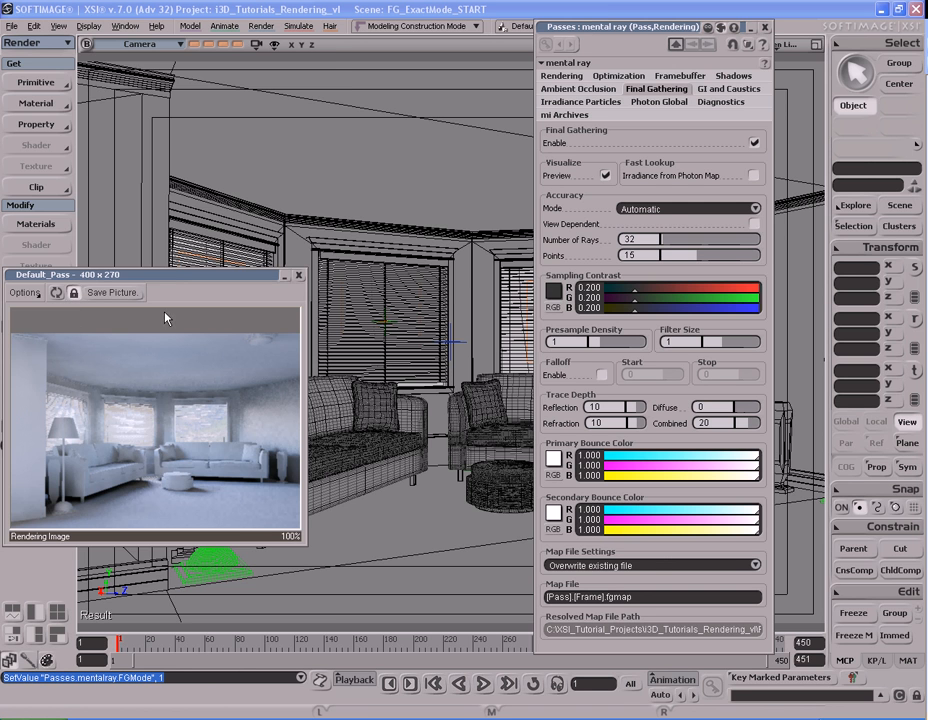
{"action": "left_click_drag", "start_coordinate": [117, 275], "coordinate": [147, 31]}
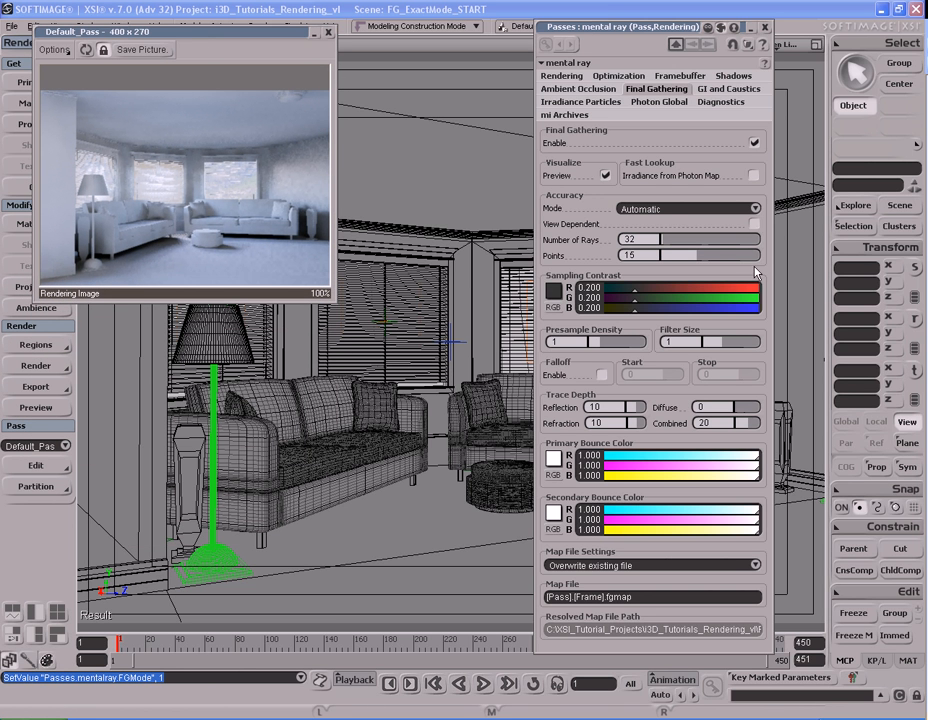
Switch the final gathering mode to Exact, keeping 32 rays, and render a second preview
{"action": "left_click", "coordinate": [755, 208]}
{"action": "left_click", "coordinate": [700, 243]}
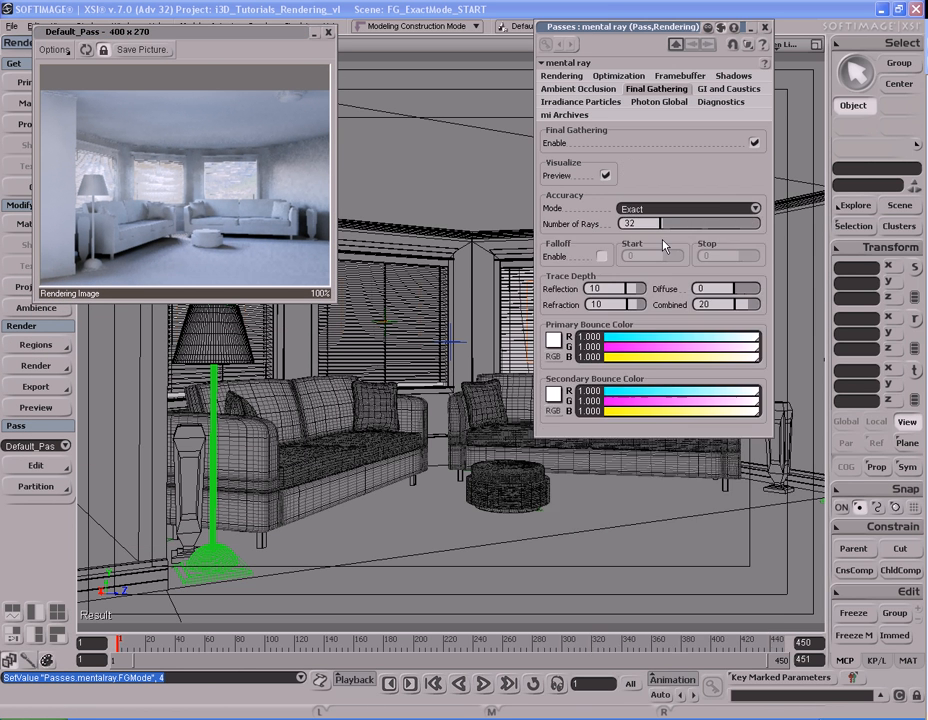
{"action": "left_click", "coordinate": [650, 222]}
{"action": "left_click", "coordinate": [653, 222]}
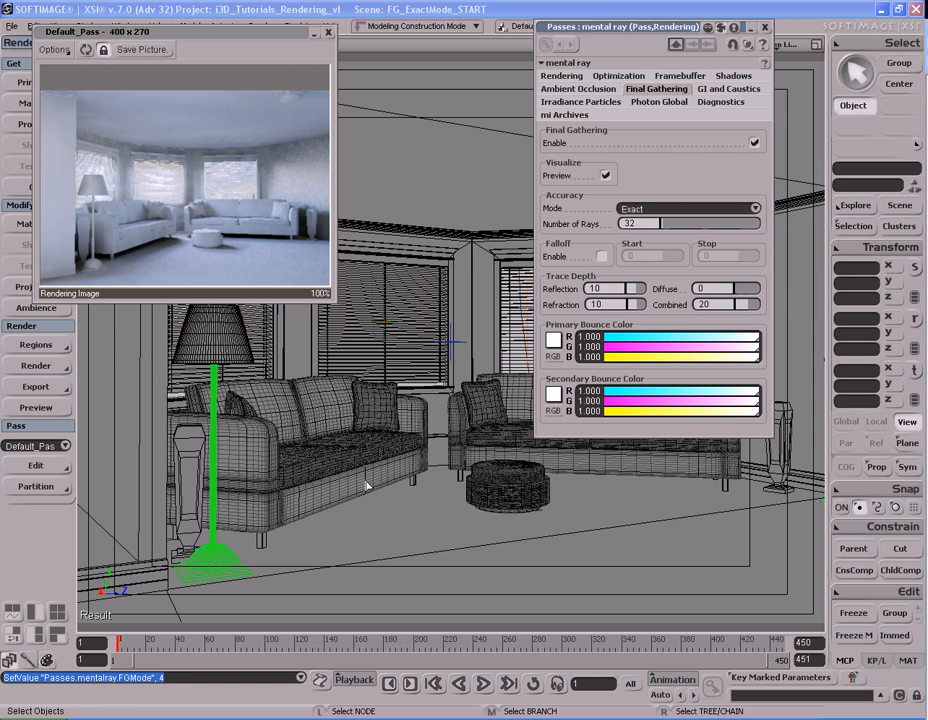
{"action": "left_click", "coordinate": [36, 407]}
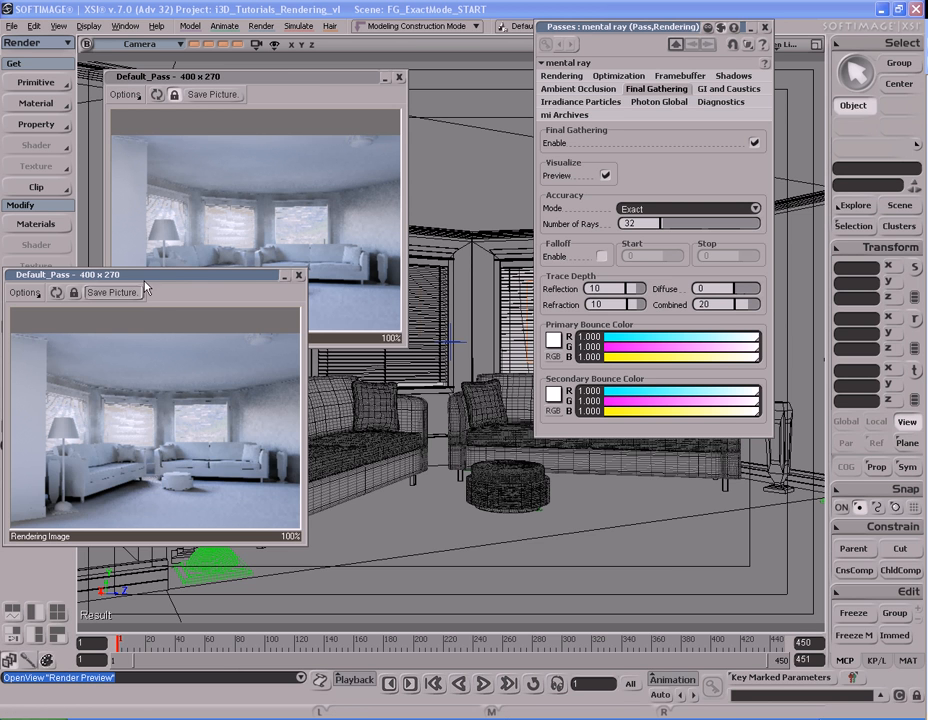
Arrange the Automatic and Exact mode previews side by side and lock the Exact one
{"action": "left_click_drag", "start_coordinate": [183, 280], "coordinate": [598, 277]}
{"action": "left_click_drag", "start_coordinate": [311, 82], "coordinate": [311, 281]}
{"action": "left_click_drag", "start_coordinate": [496, 279], "coordinate": [483, 279]}
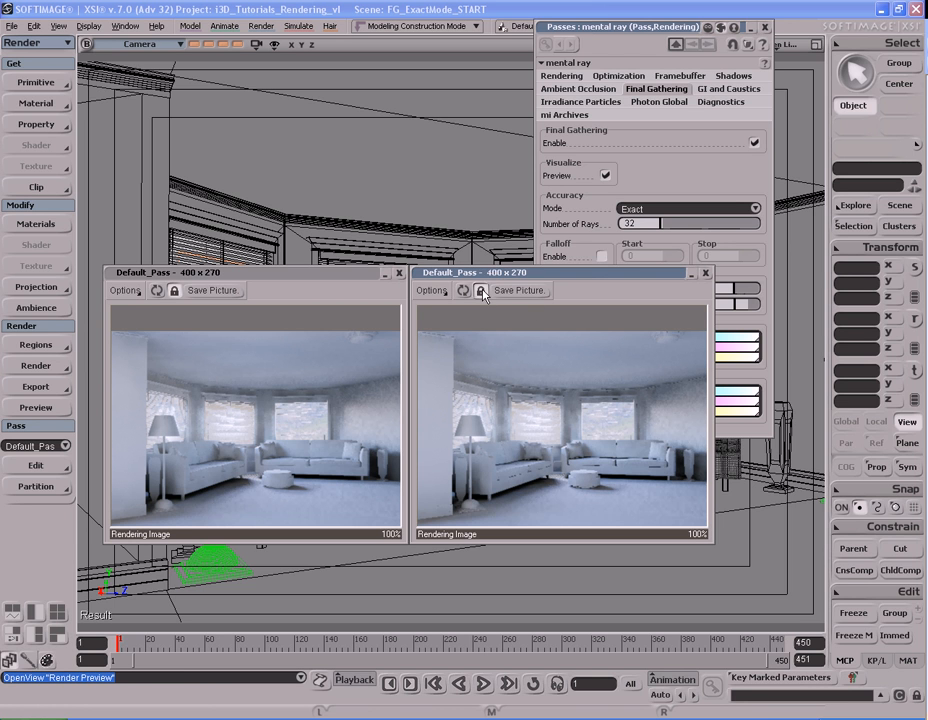
Compare the Automatic and Exact previews around the windows, walls, ceiling and floor at the same number of rays
{"action": "left_click", "coordinate": [288, 426]}
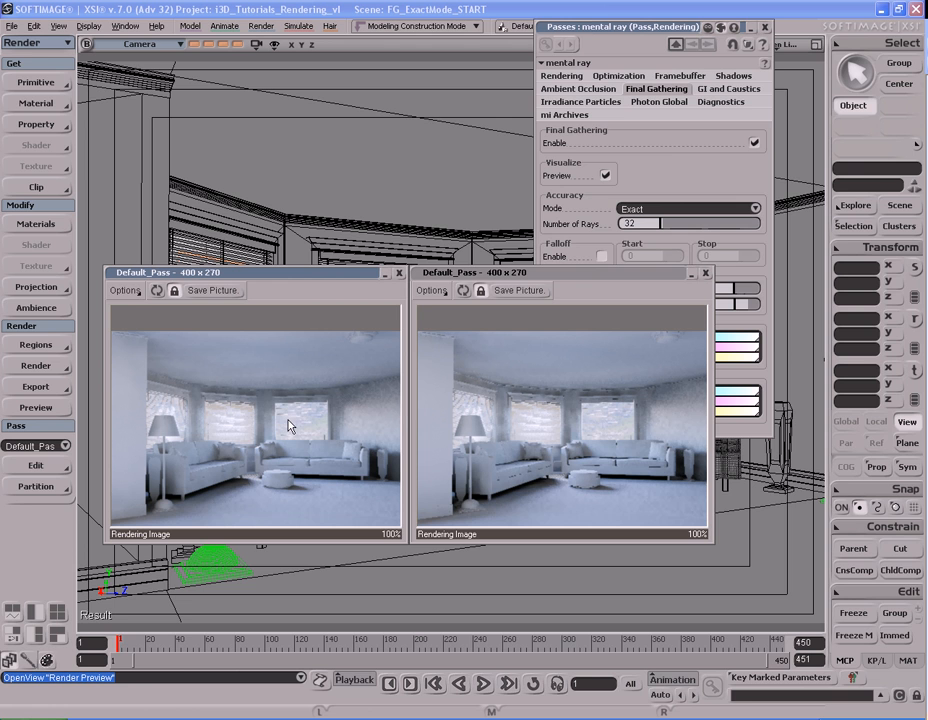
{"action": "left_click", "coordinate": [528, 415]}
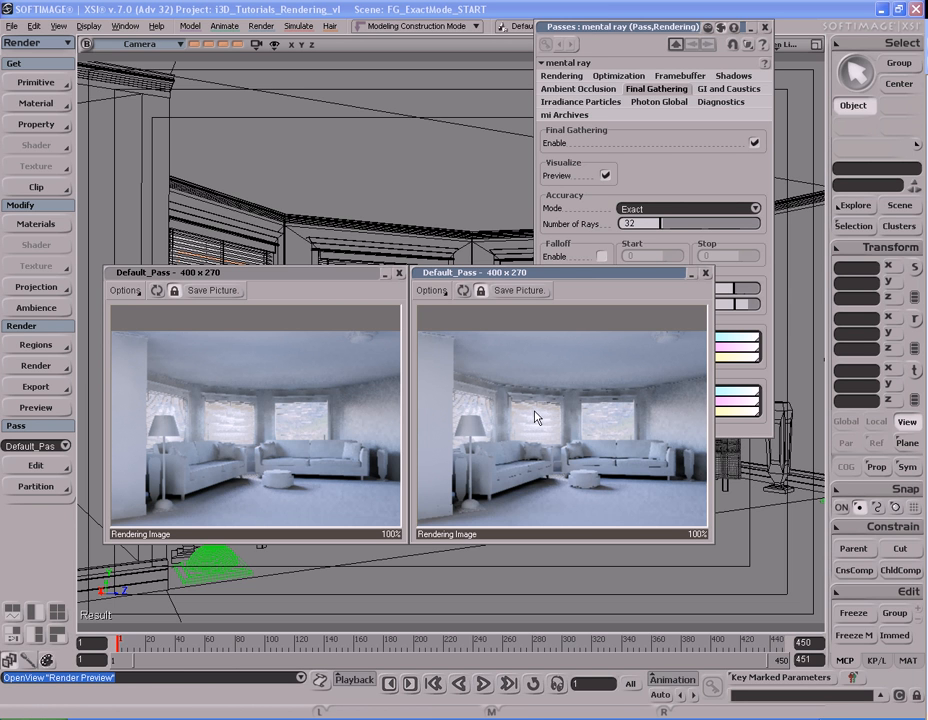
{"action": "left_click", "coordinate": [320, 420]}
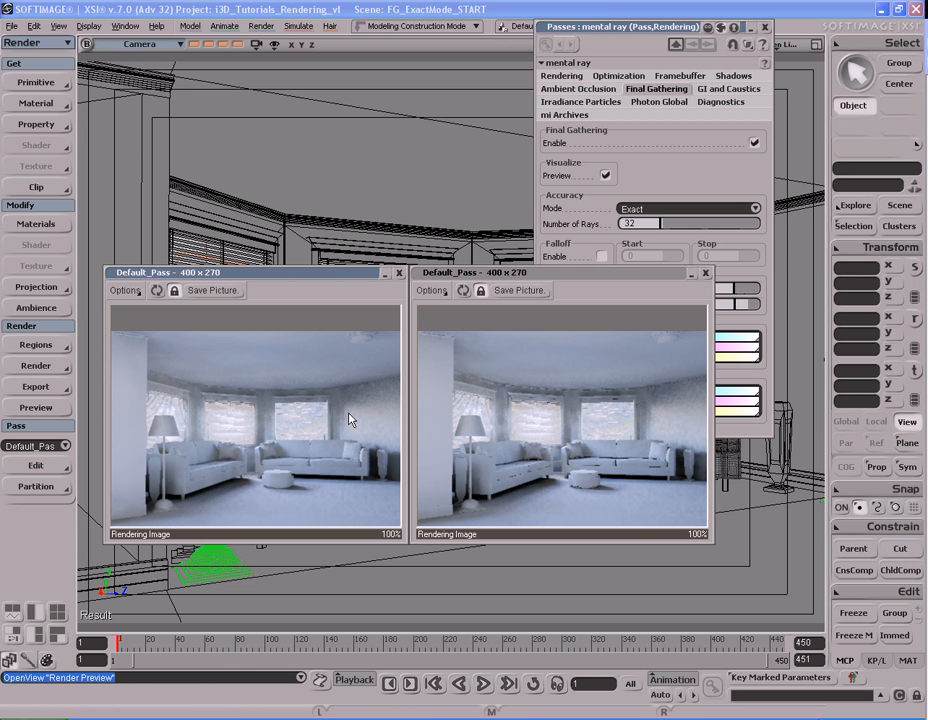
{"action": "left_click", "coordinate": [482, 417]}
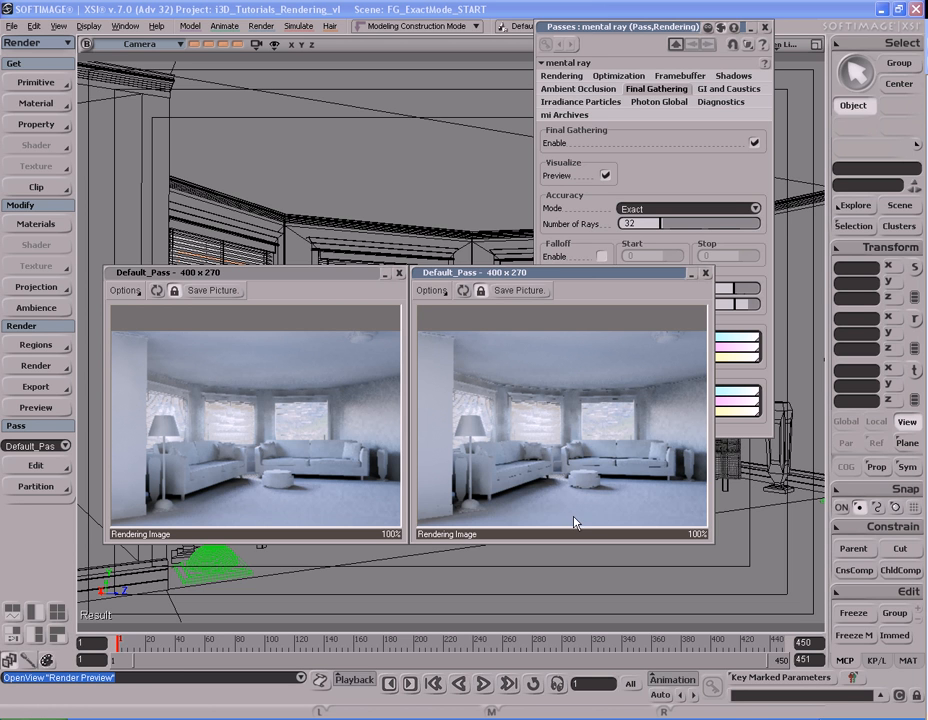
{"action": "left_click", "coordinate": [318, 497]}
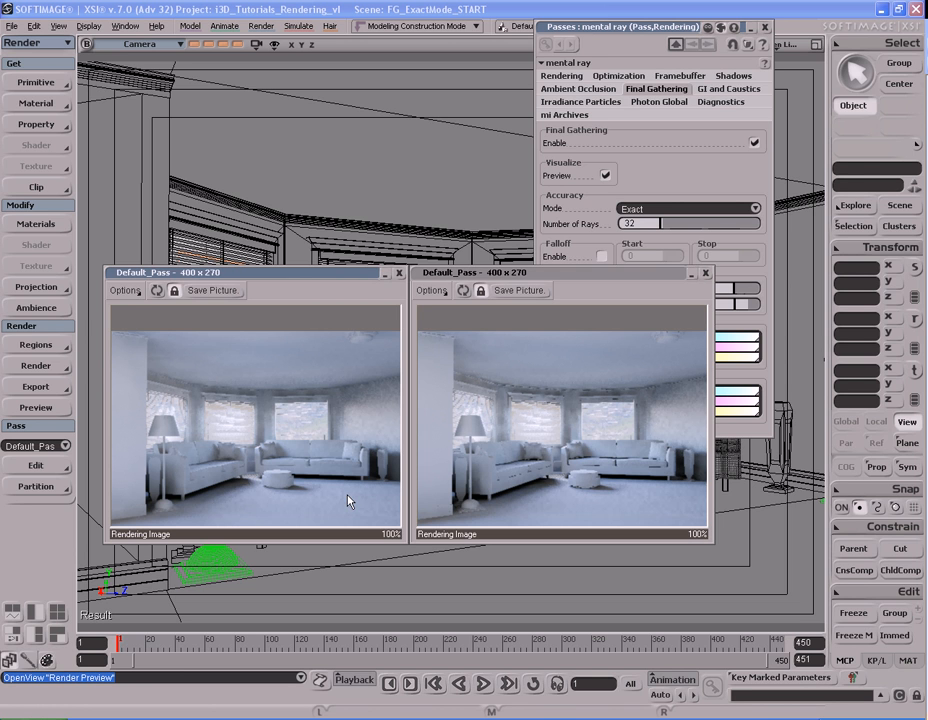
{"action": "left_click", "coordinate": [547, 507]}
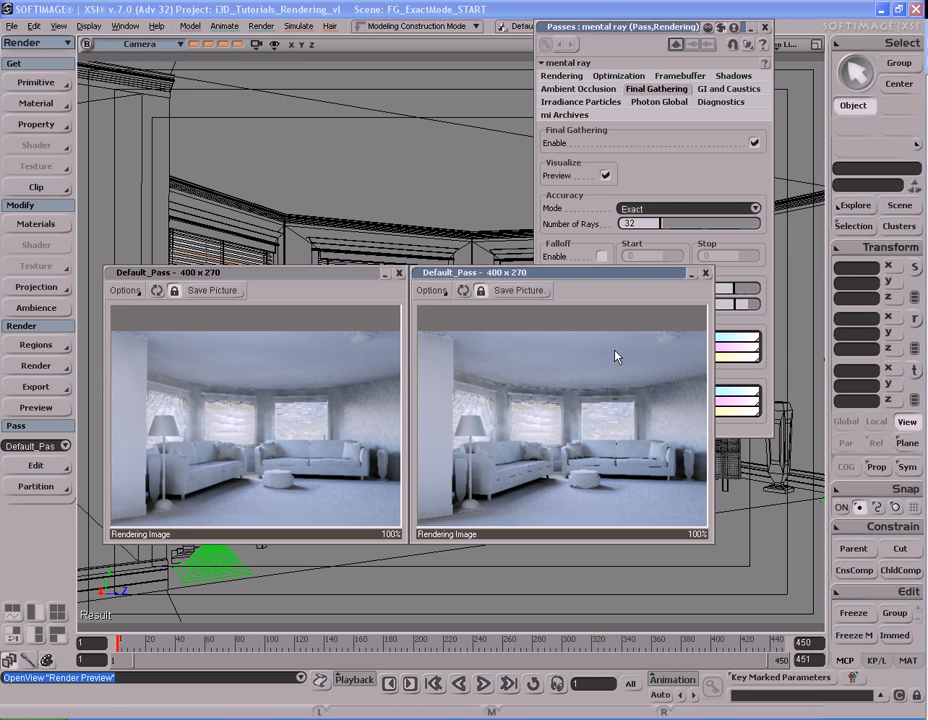
{"action": "double_click", "coordinate": [649, 224]}
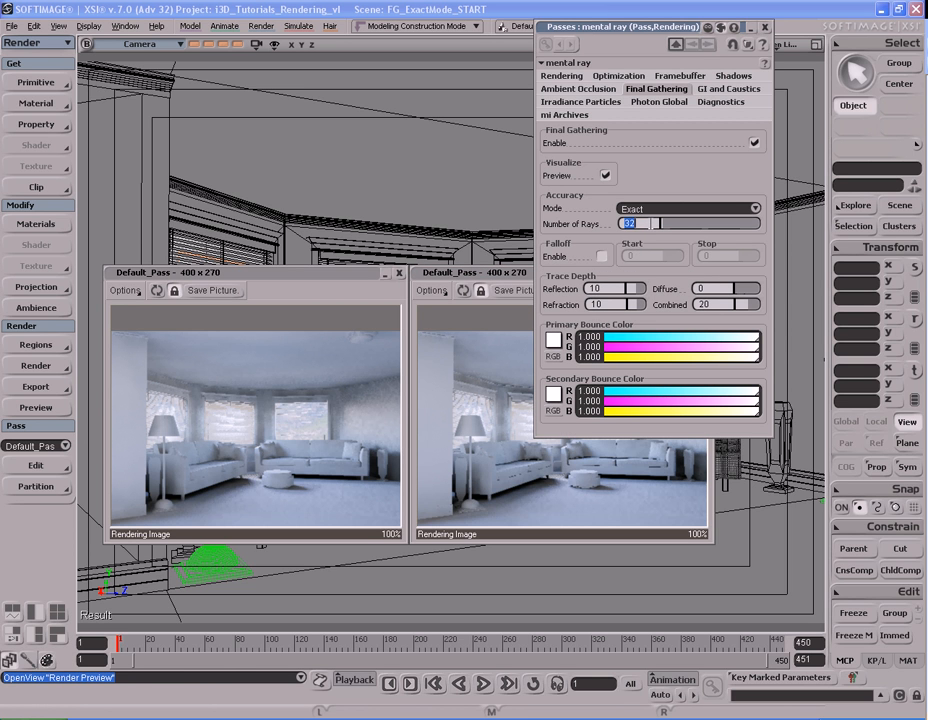
{"action": "left_click", "coordinate": [516, 277]}
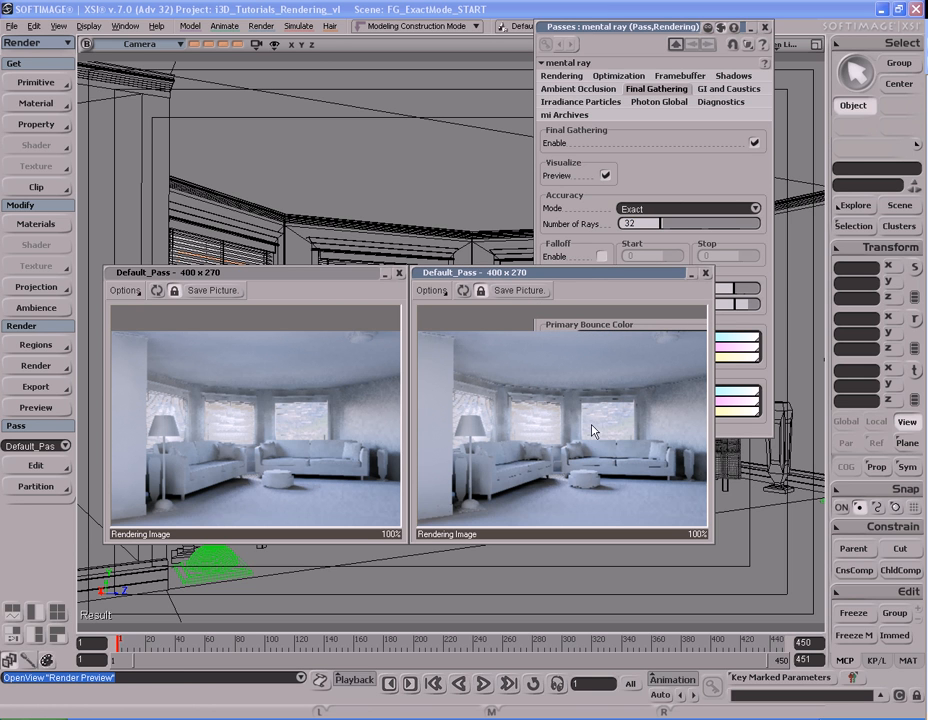
Switch the final gathering mode to Automatic to inspect its Points setting, and return it to Exact
{"action": "left_click", "coordinate": [299, 404]}
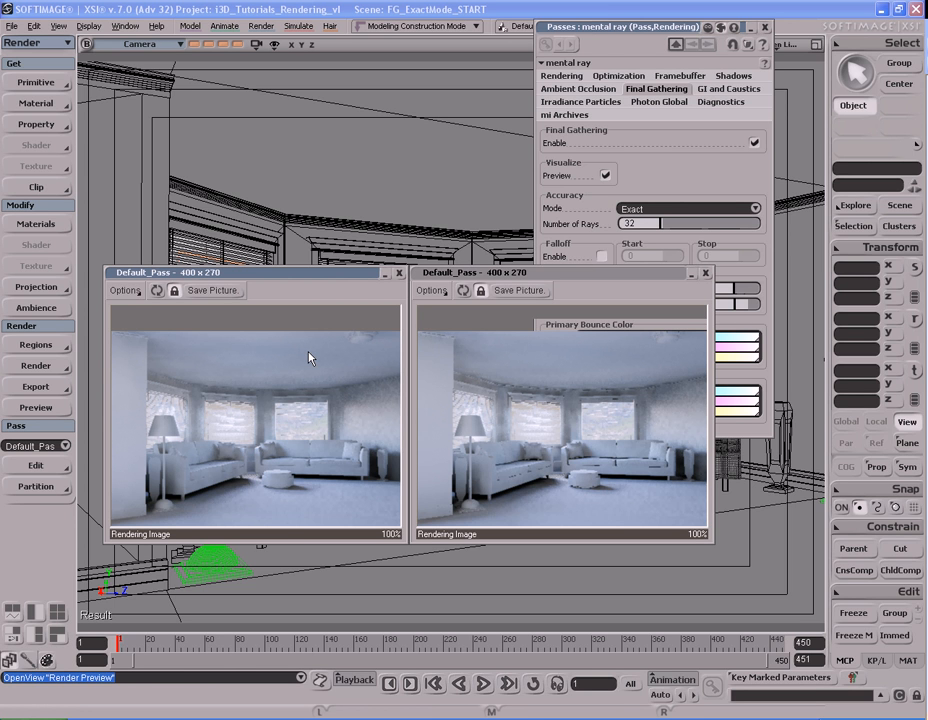
{"action": "left_click", "coordinate": [688, 208]}
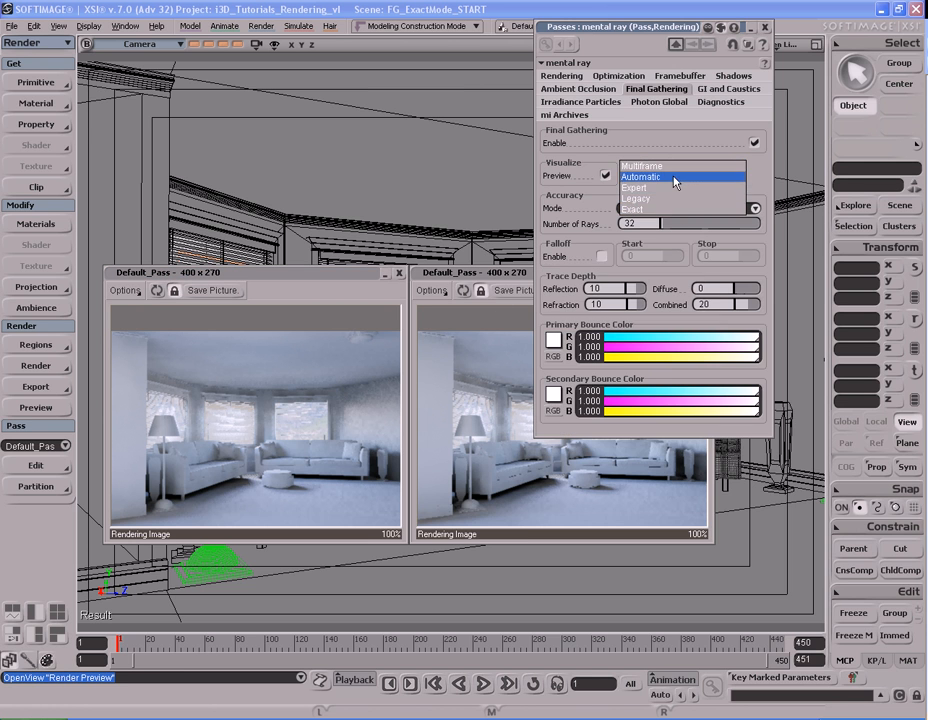
{"action": "left_click", "coordinate": [675, 182]}
{"action": "left_click", "coordinate": [655, 255]}
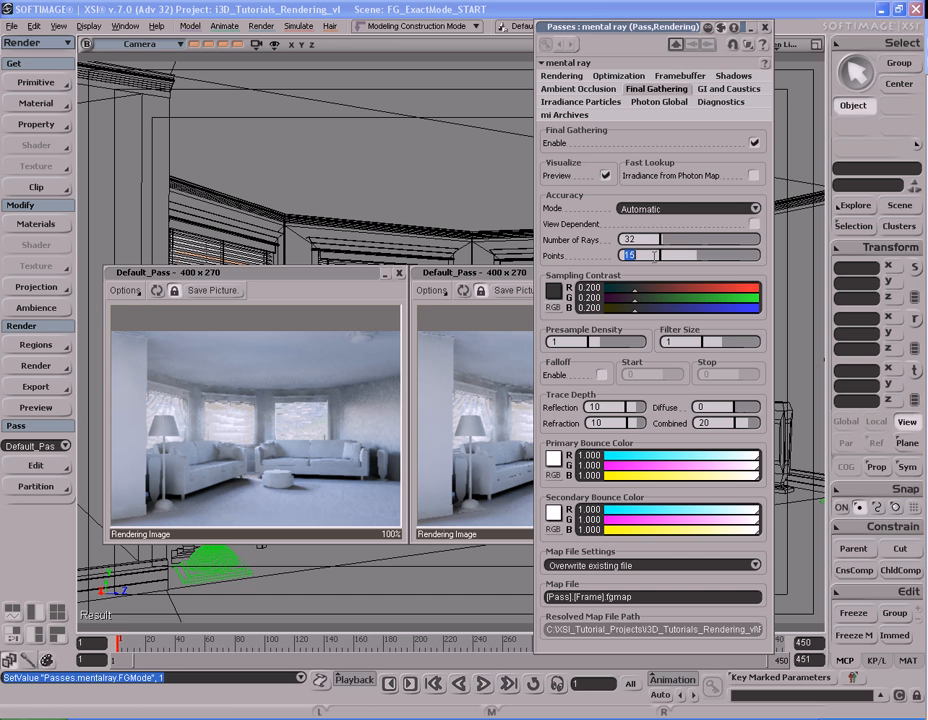
{"action": "left_click", "coordinate": [660, 208]}
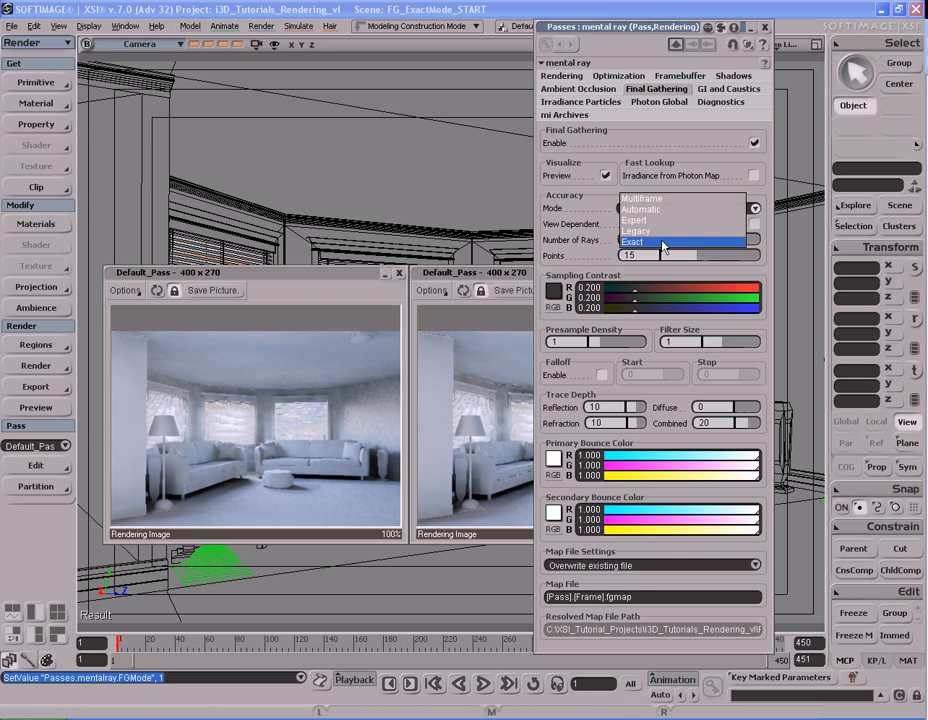
{"action": "left_click", "coordinate": [662, 242]}
Compare the floor, sofa shadows and window areas between the Automatic and Exact previews
{"action": "left_click", "coordinate": [522, 274]}
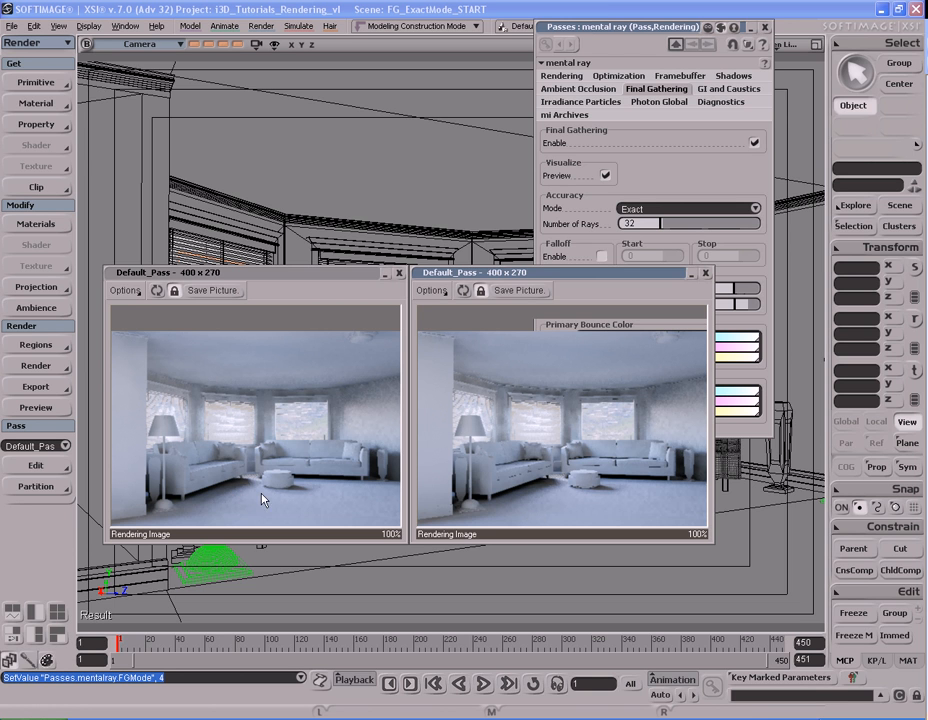
{"action": "left_click", "coordinate": [318, 504]}
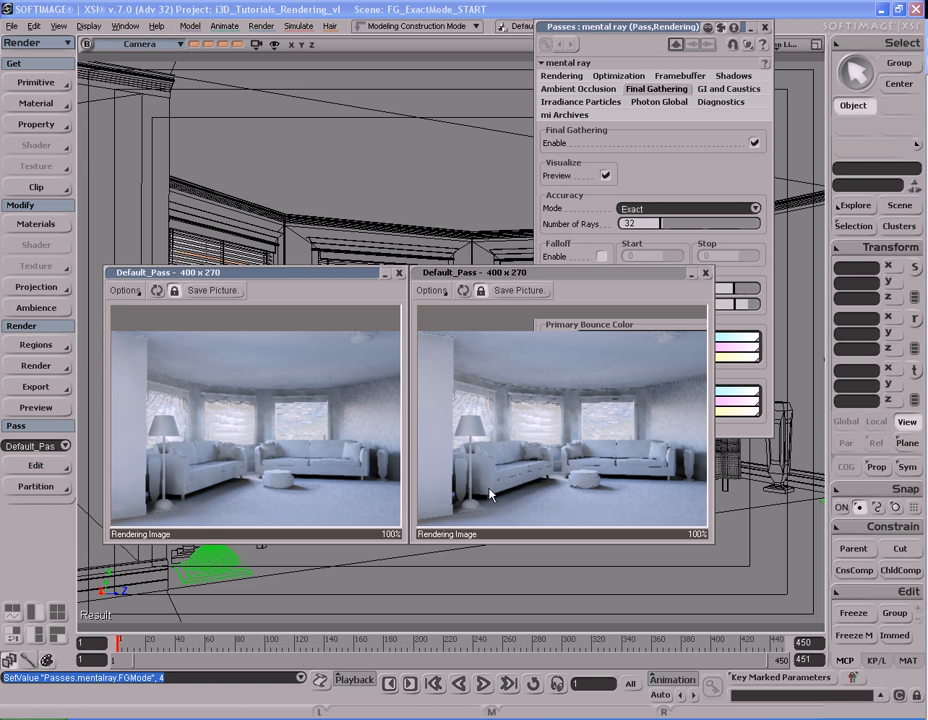
{"action": "left_click", "coordinate": [568, 504]}
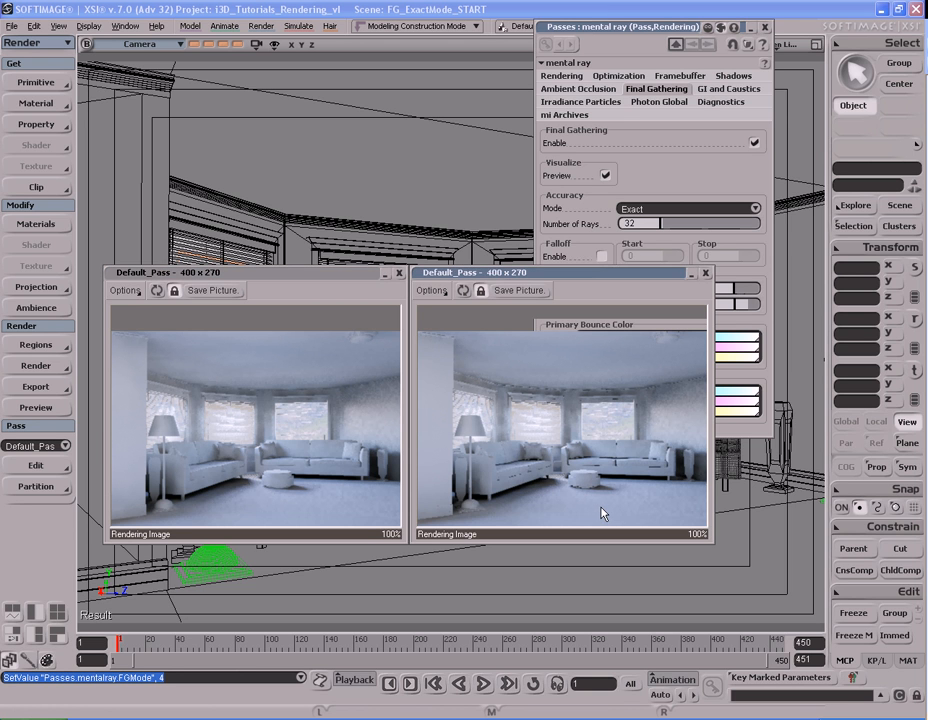
{"action": "left_click", "coordinate": [347, 498]}
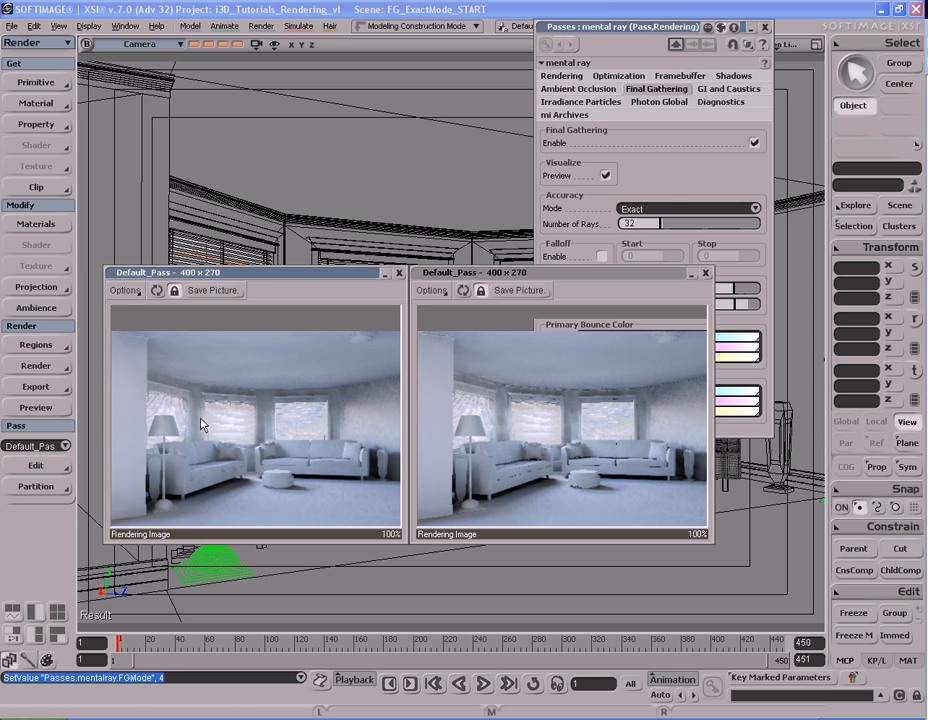
{"action": "left_click", "coordinate": [545, 416]}
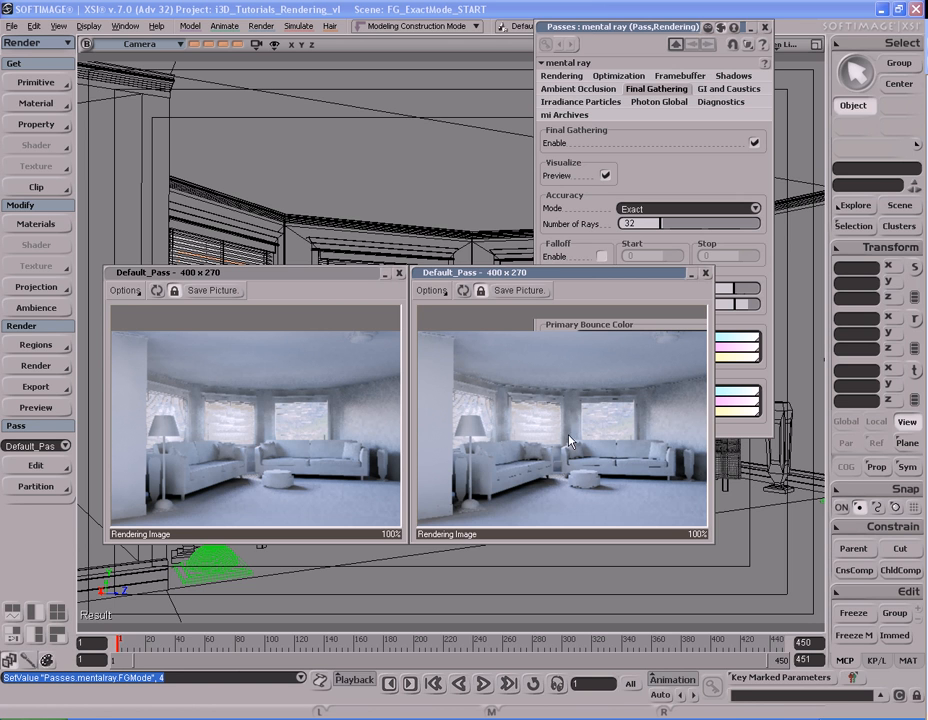
{"action": "left_click", "coordinate": [264, 408]}
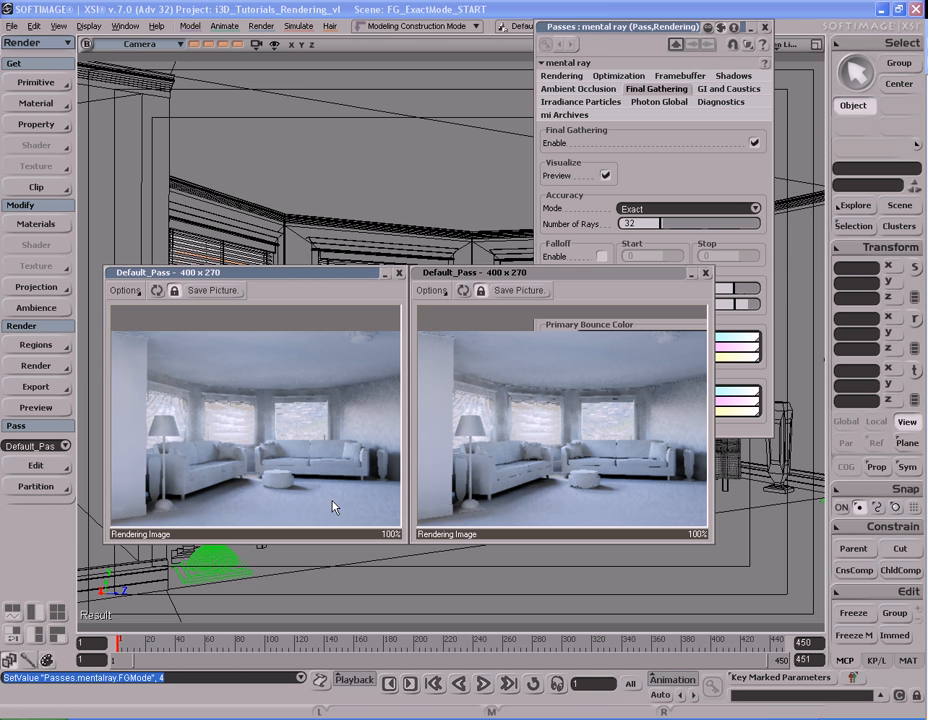
{"action": "left_click", "coordinate": [600, 506]}
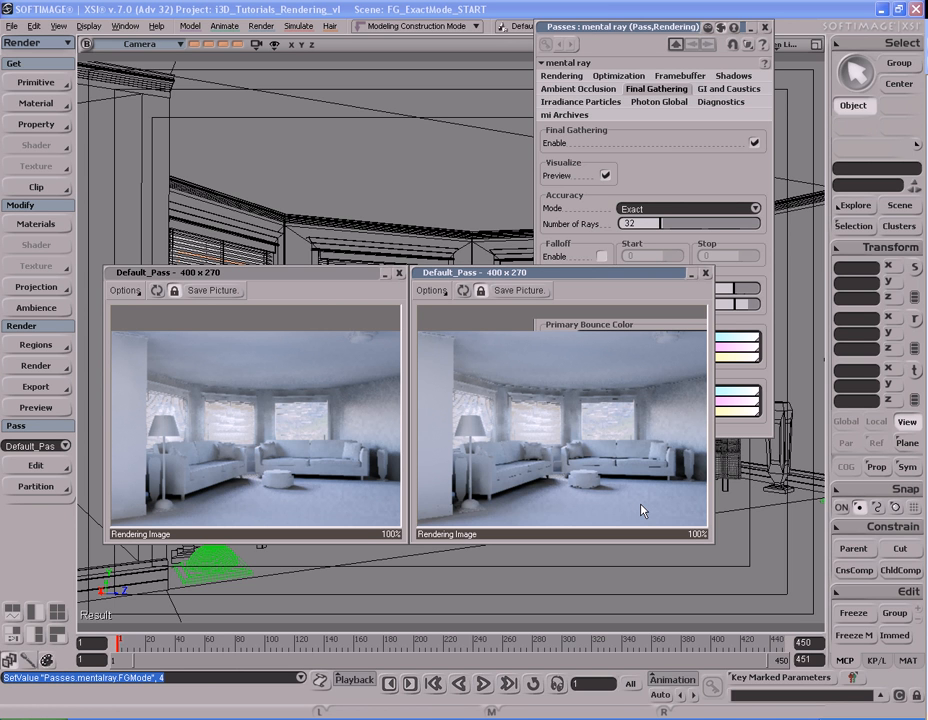
{"action": "left_click", "coordinate": [373, 501]}
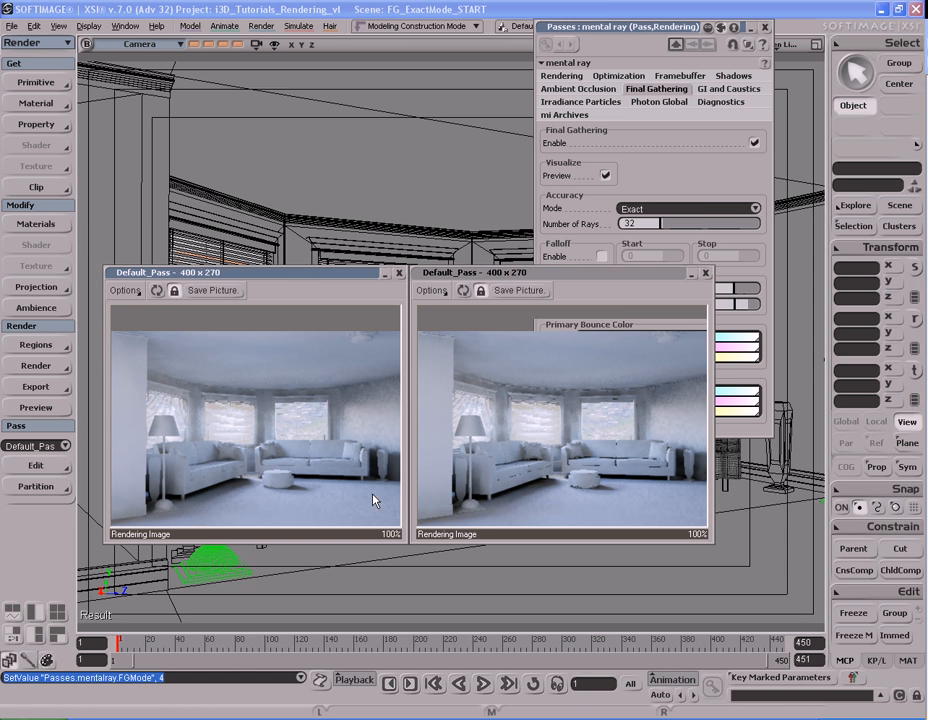
Set final gathering to Automatic mode with 256 rays
{"action": "left_click", "coordinate": [755, 208]}
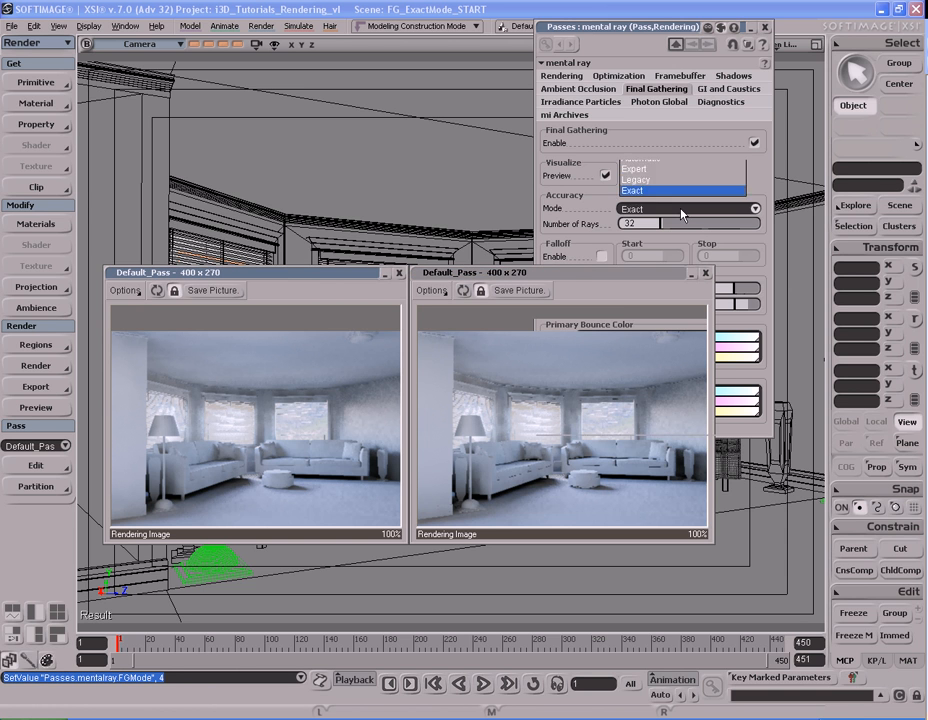
{"action": "left_click", "coordinate": [682, 188]}
{"action": "left_click", "coordinate": [650, 240]}
{"action": "type", "text": "256"}
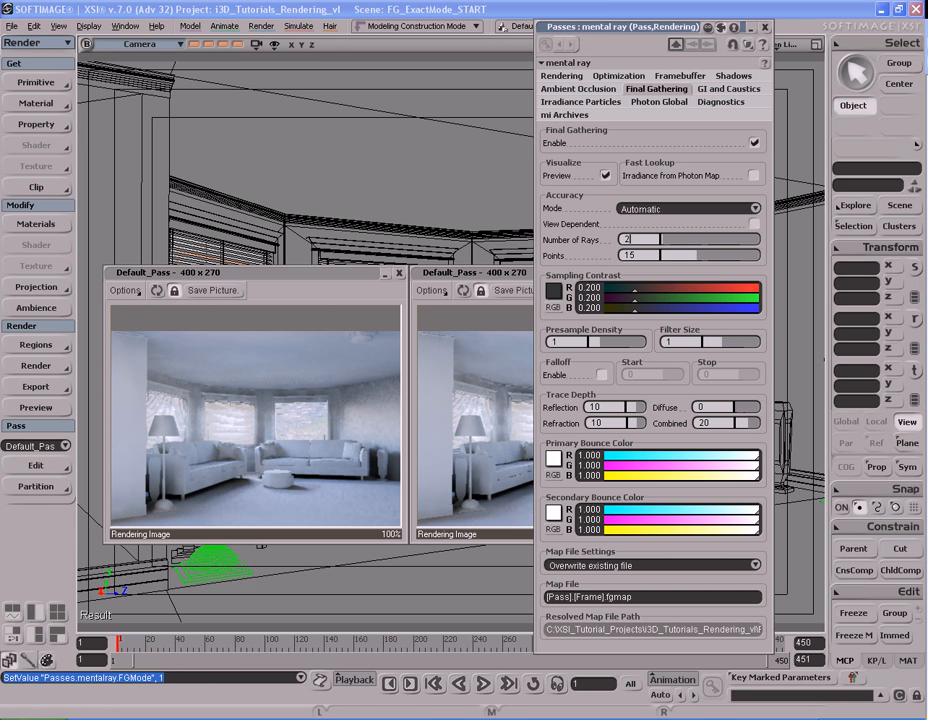
{"action": "key", "text": "Return"}
Enable logging of Information and Progress messages in the mental ray diagnostics
{"action": "left_click", "coordinate": [721, 101]}
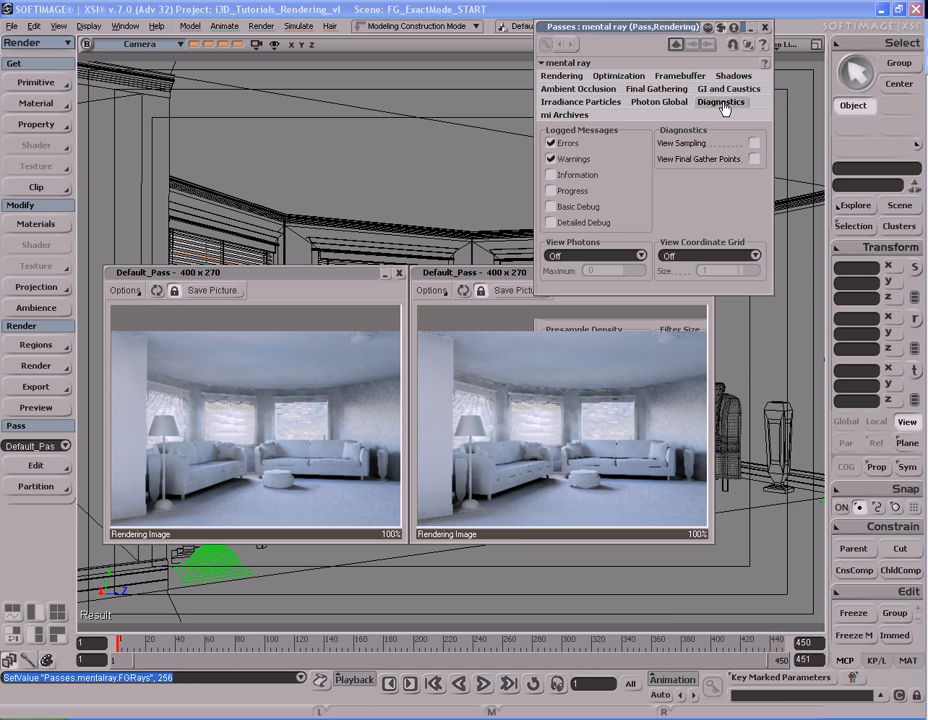
{"action": "left_click", "coordinate": [576, 176]}
{"action": "left_click", "coordinate": [566, 190]}
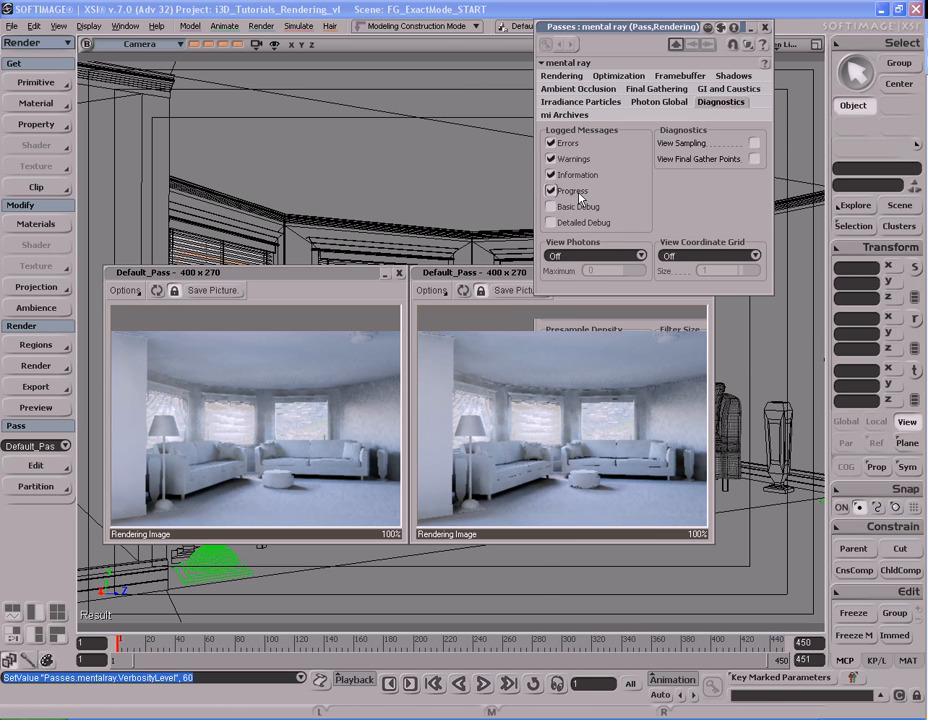
Set the final gathering map file to Append new FG points to file and re-render the Automatic preview with 256 rays
{"action": "left_click", "coordinate": [662, 89]}
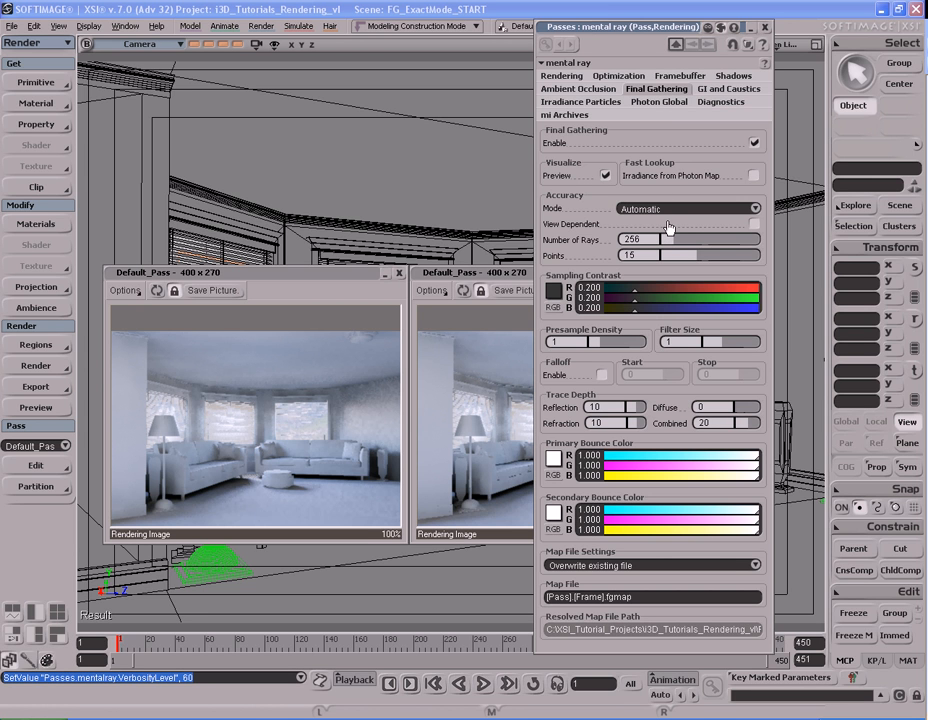
{"action": "double_click", "coordinate": [631, 239]}
{"action": "left_click", "coordinate": [157, 297]}
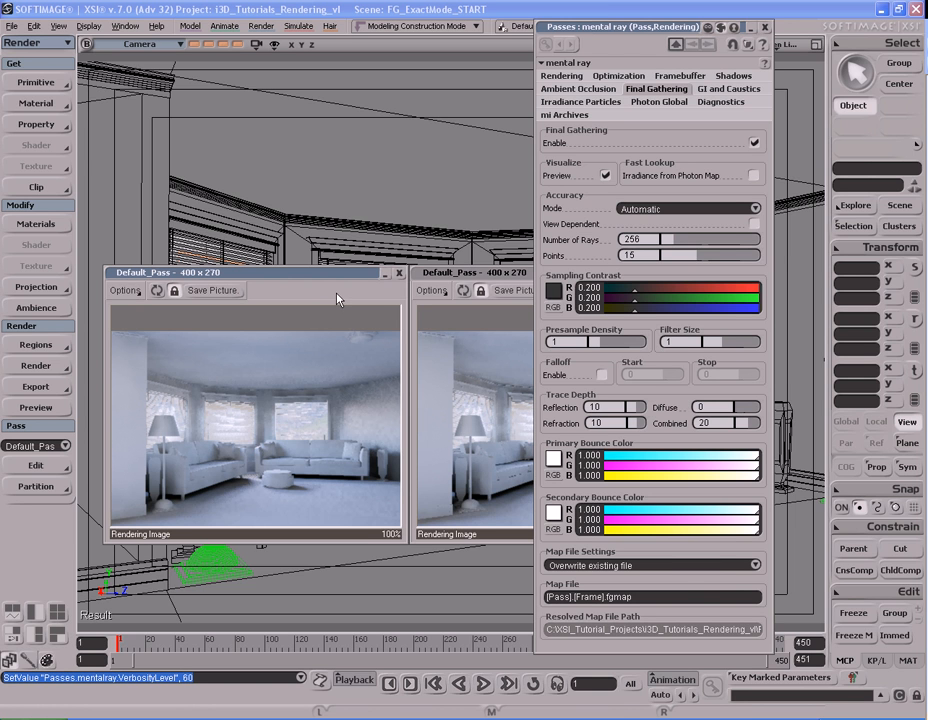
{"action": "left_click", "coordinate": [597, 566]}
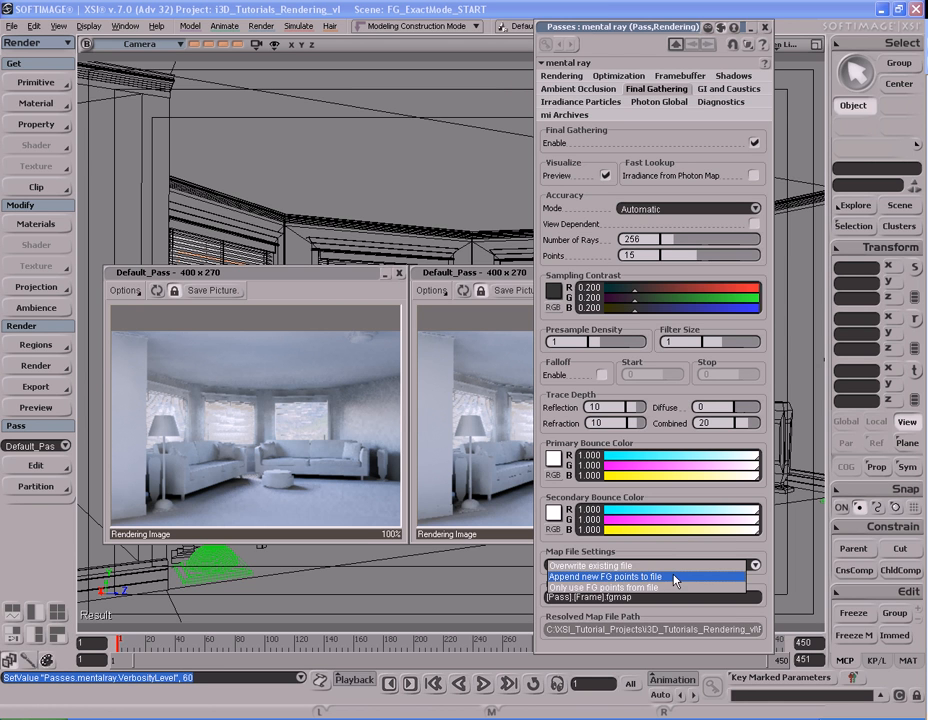
{"action": "left_click", "coordinate": [674, 577]}
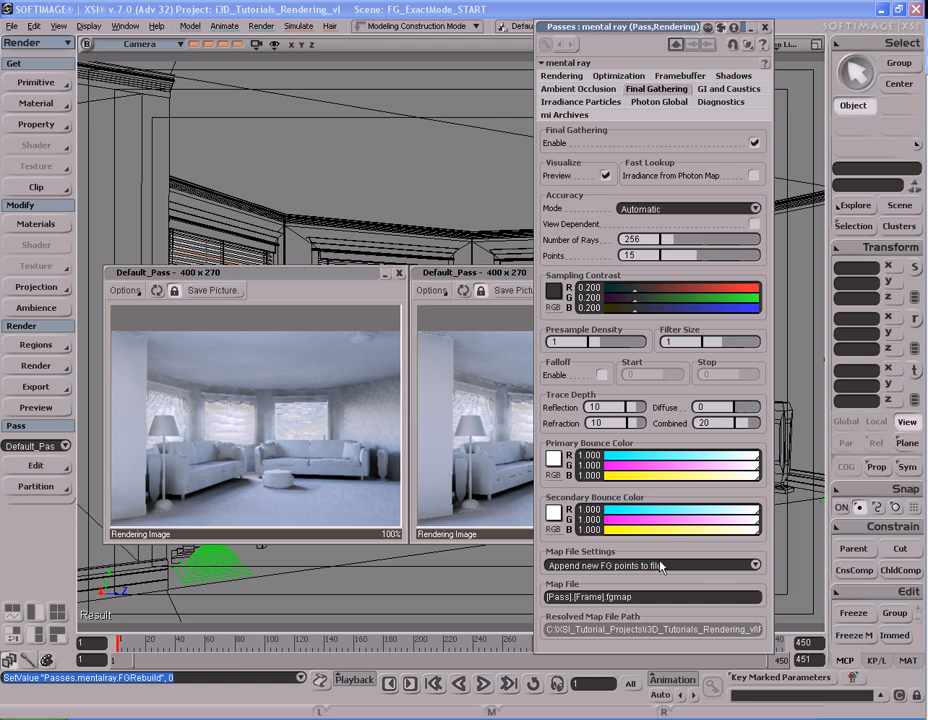
{"action": "left_click", "coordinate": [157, 290]}
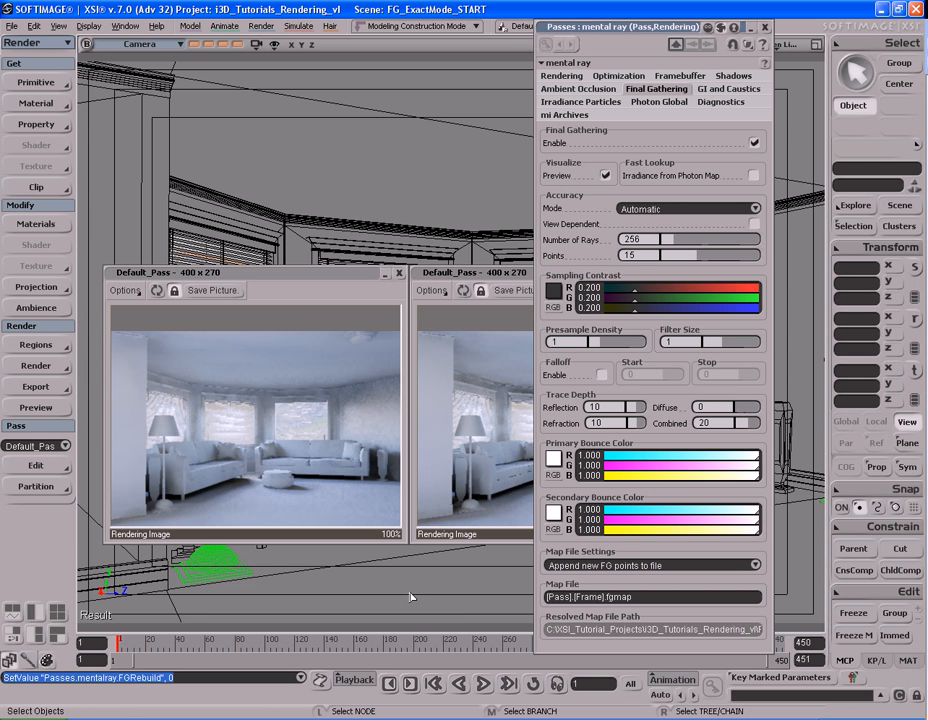
Check the Automatic render's wallclock time in the Script Editor log and review the enabled logged message types
{"action": "left_click", "coordinate": [320, 681]}
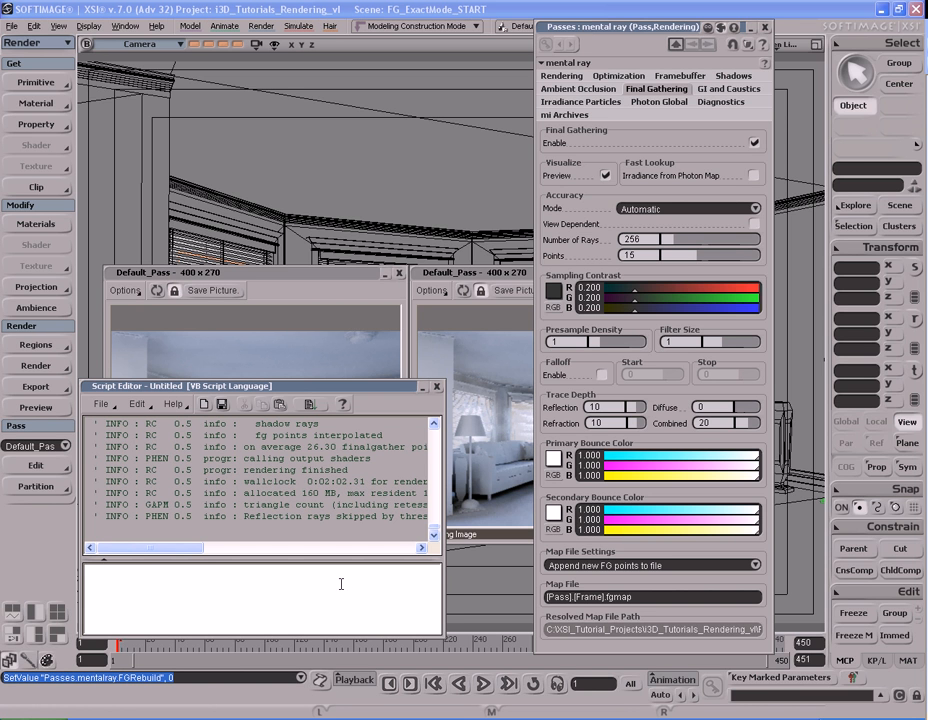
{"action": "left_click_drag", "start_coordinate": [262, 483], "coordinate": [368, 483]}
{"action": "left_click", "coordinate": [371, 483]}
{"action": "left_click", "coordinate": [436, 389]}
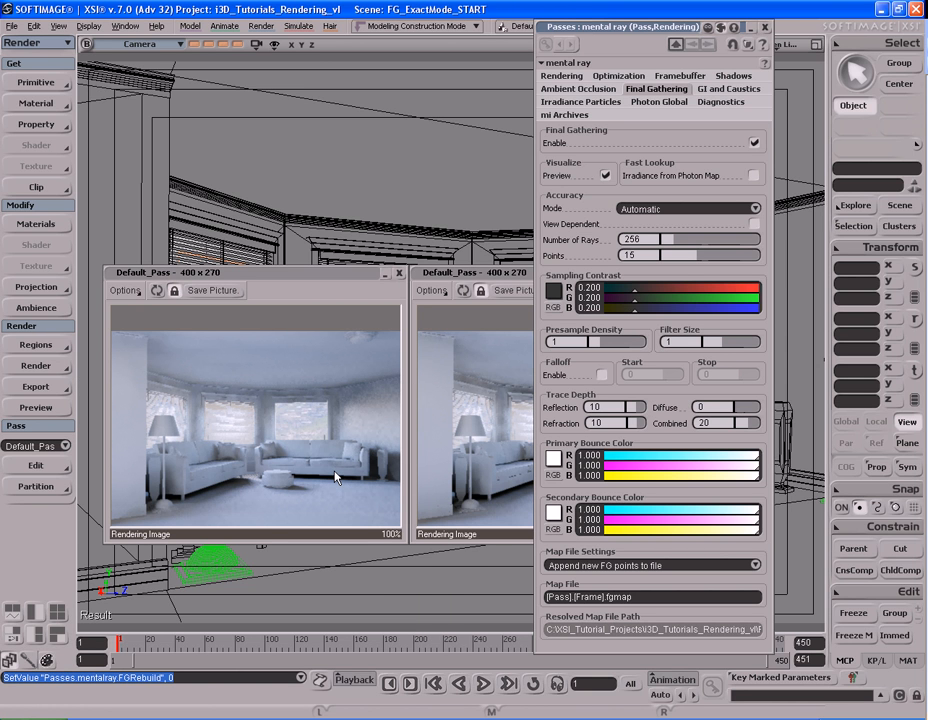
{"action": "left_click", "coordinate": [721, 101]}
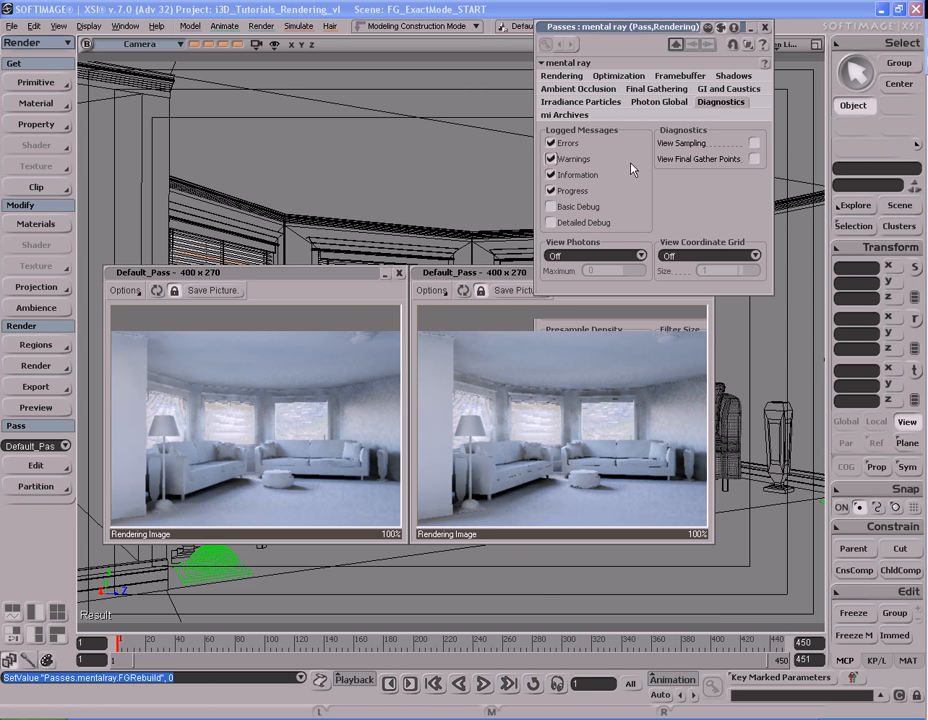
{"action": "left_click", "coordinate": [657, 89]}
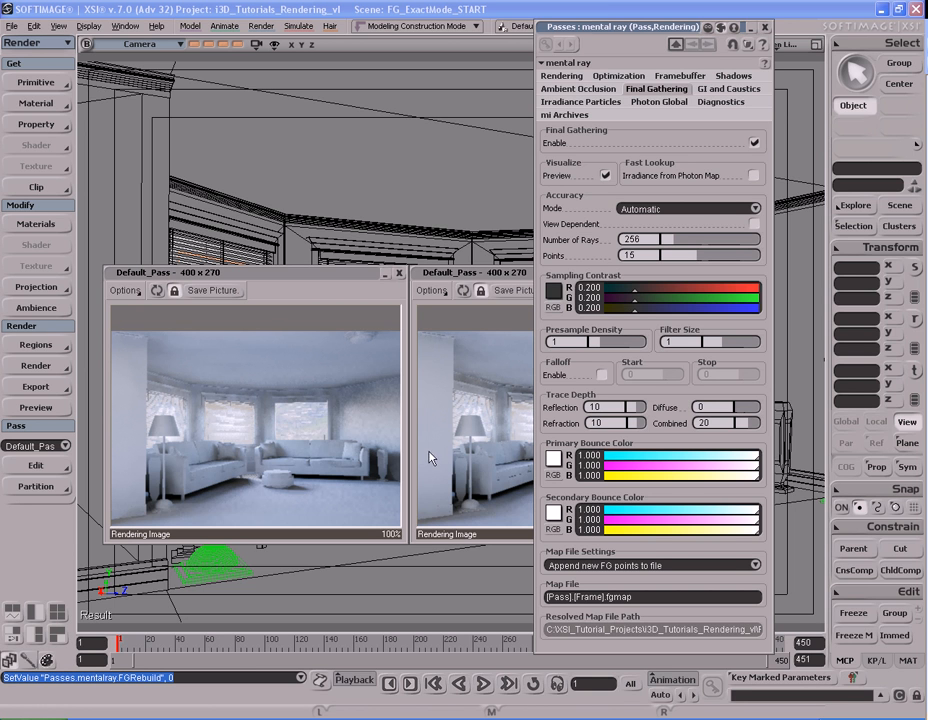
Switch the final gathering mode to Exact, keeping 256 rays, and re-render the Exact preview
{"action": "left_click", "coordinate": [465, 386]}
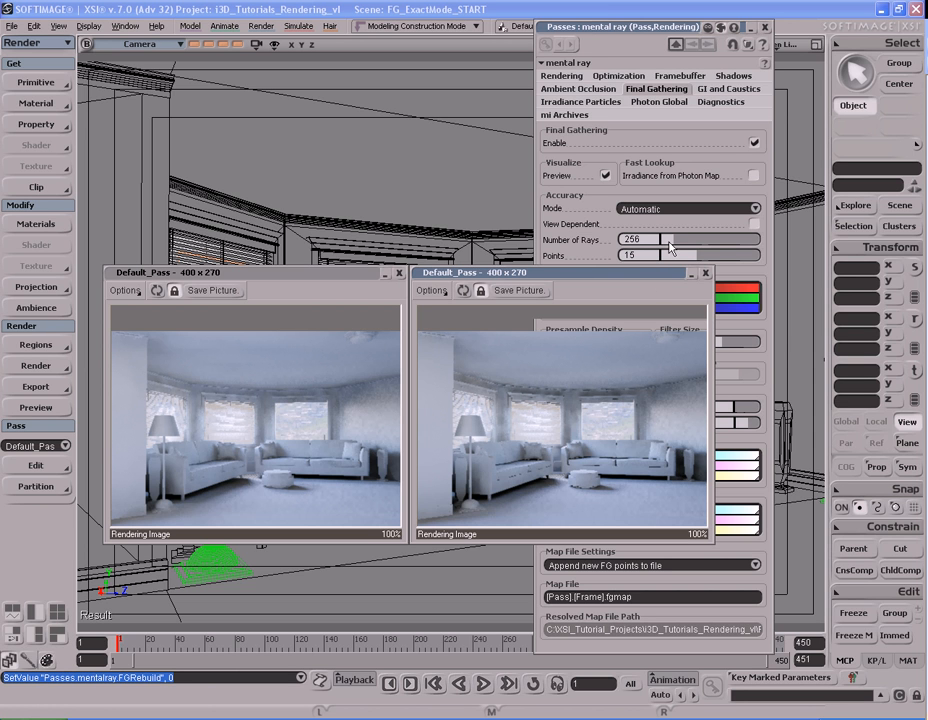
{"action": "left_click", "coordinate": [676, 209]}
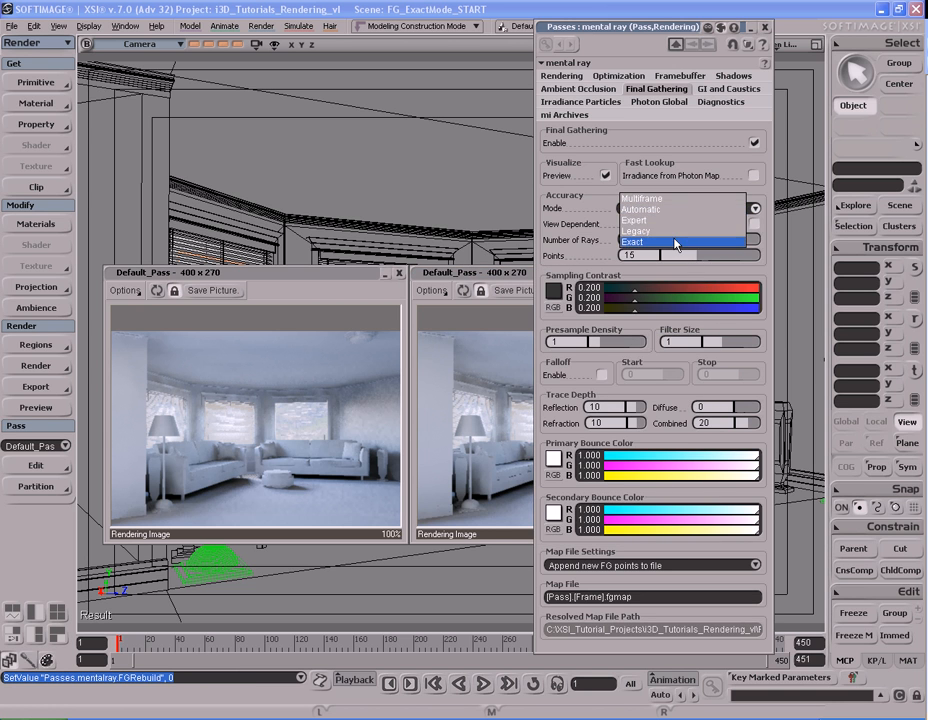
{"action": "left_click", "coordinate": [676, 242]}
{"action": "left_click", "coordinate": [655, 224]}
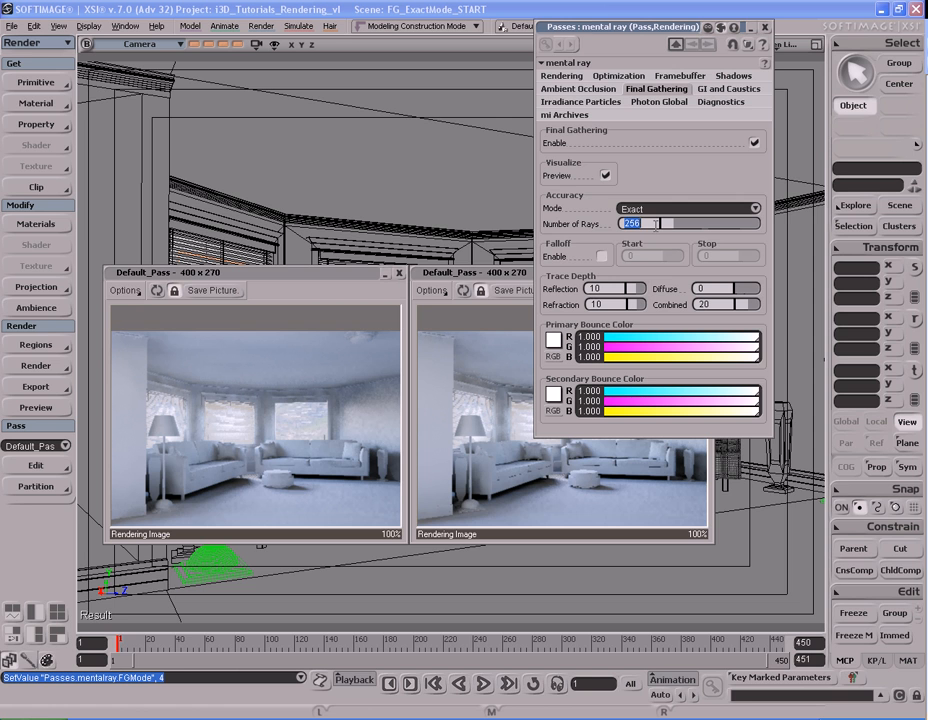
{"action": "left_click", "coordinate": [522, 279]}
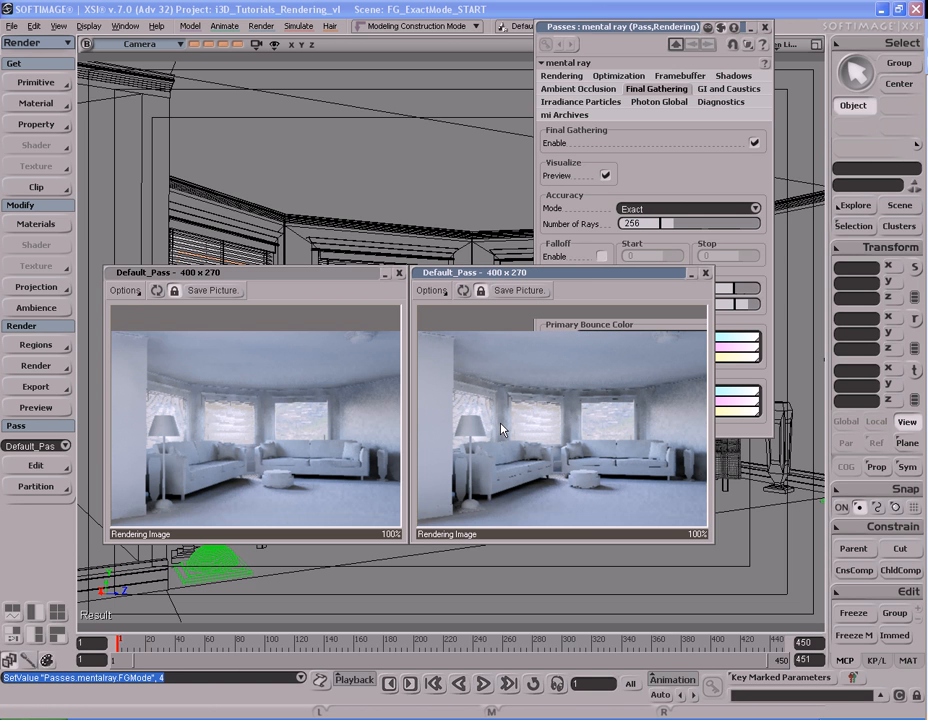
{"action": "left_click", "coordinate": [463, 291]}
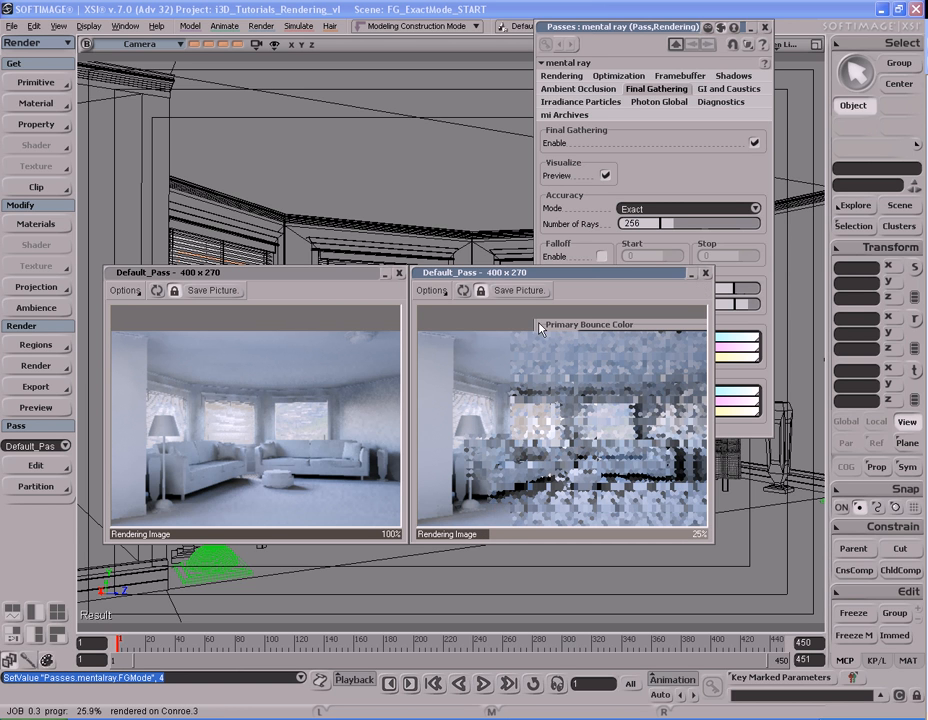
{"action": "left_click", "coordinate": [482, 292]}
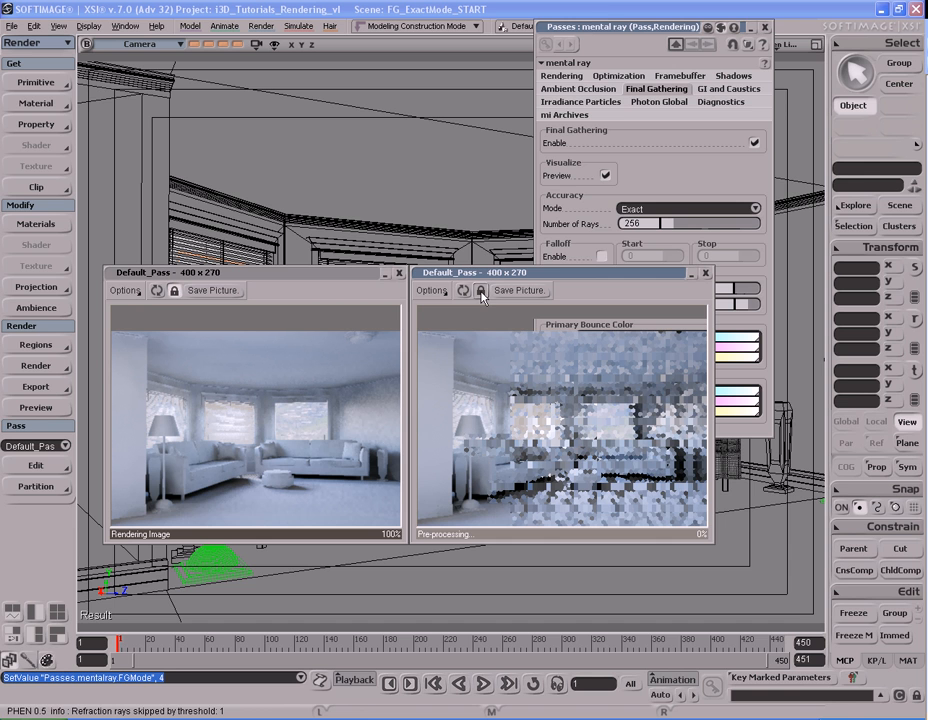
Look up the wallclock time of the finished render in the Script Editor log, and close the log
{"action": "left_click", "coordinate": [320, 681]}
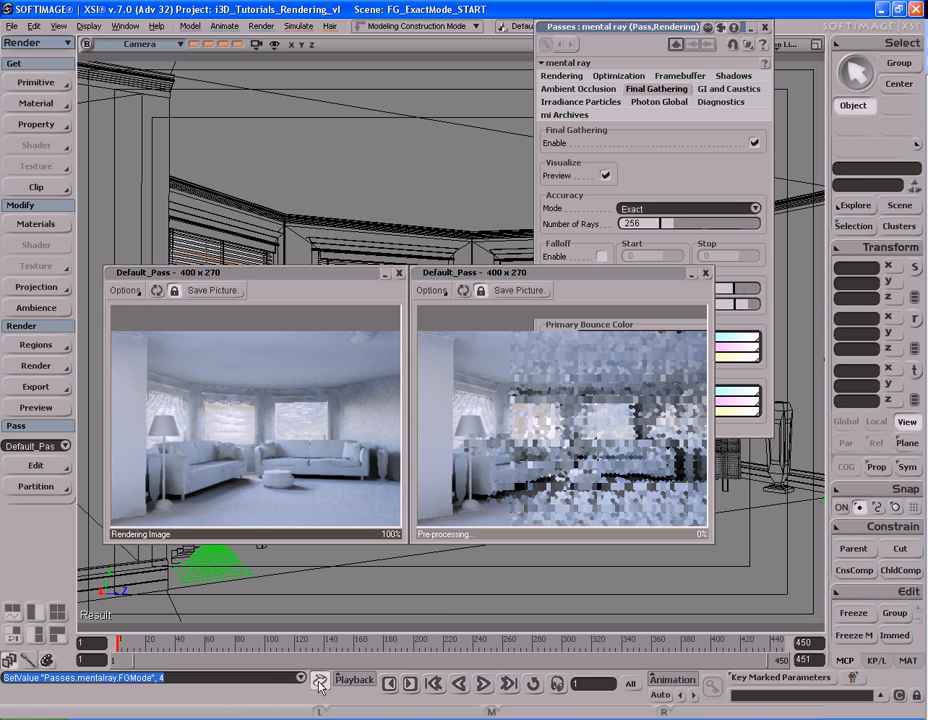
{"action": "scroll", "coordinate": [335, 532], "scroll_direction": "up", "scroll_amount": 1}
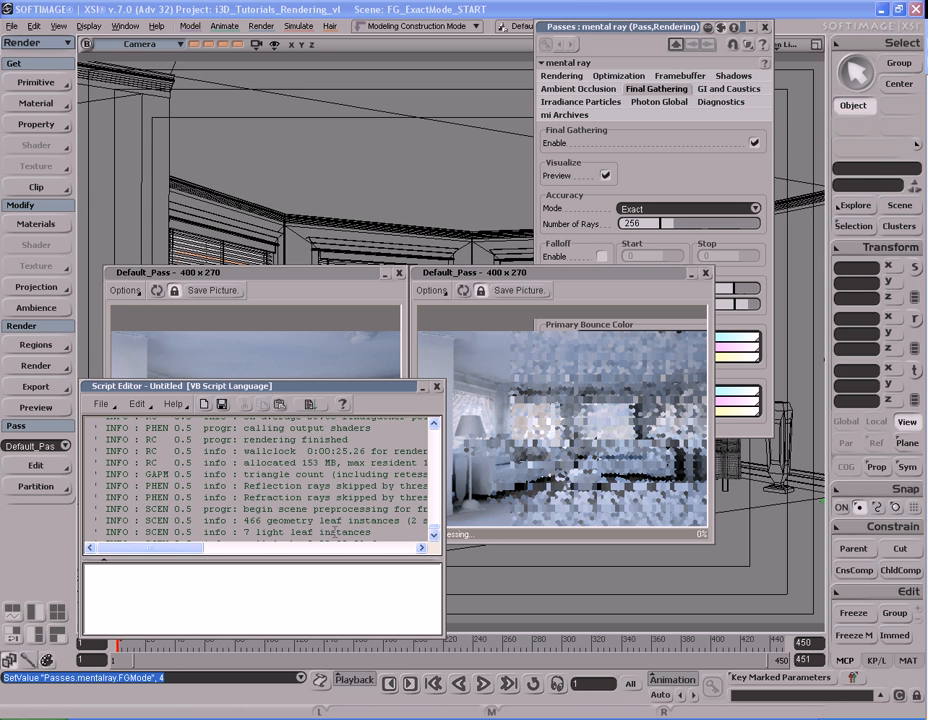
{"action": "scroll", "coordinate": [335, 531], "scroll_direction": "up", "scroll_amount": 1}
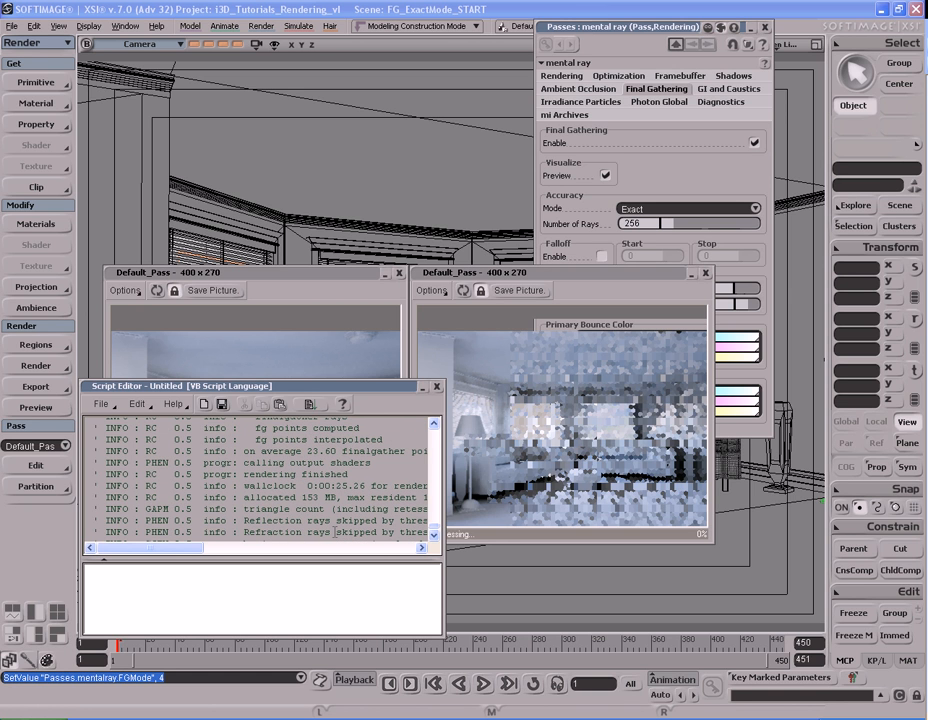
{"action": "scroll", "coordinate": [334, 531], "scroll_direction": "up", "scroll_amount": 1}
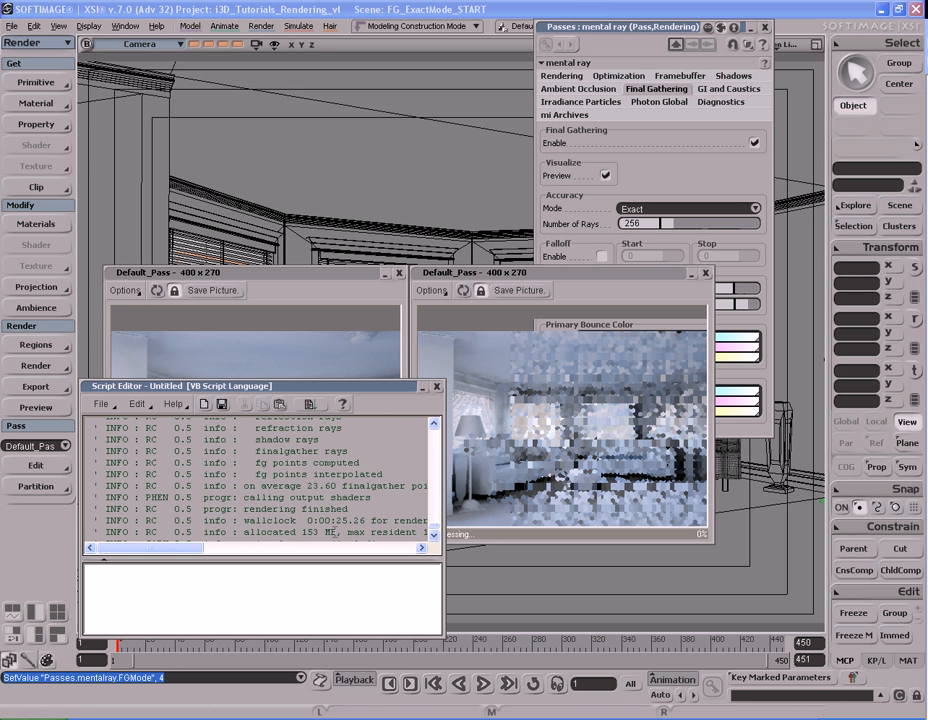
{"action": "scroll", "coordinate": [334, 531], "scroll_direction": "up", "scroll_amount": 6}
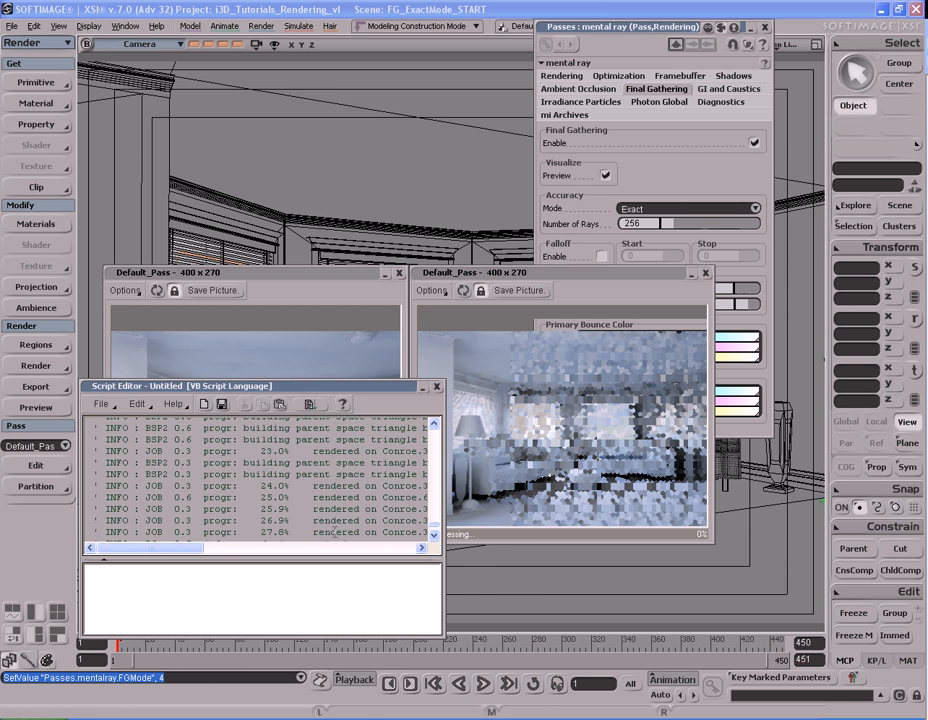
{"action": "left_click", "coordinate": [437, 387]}
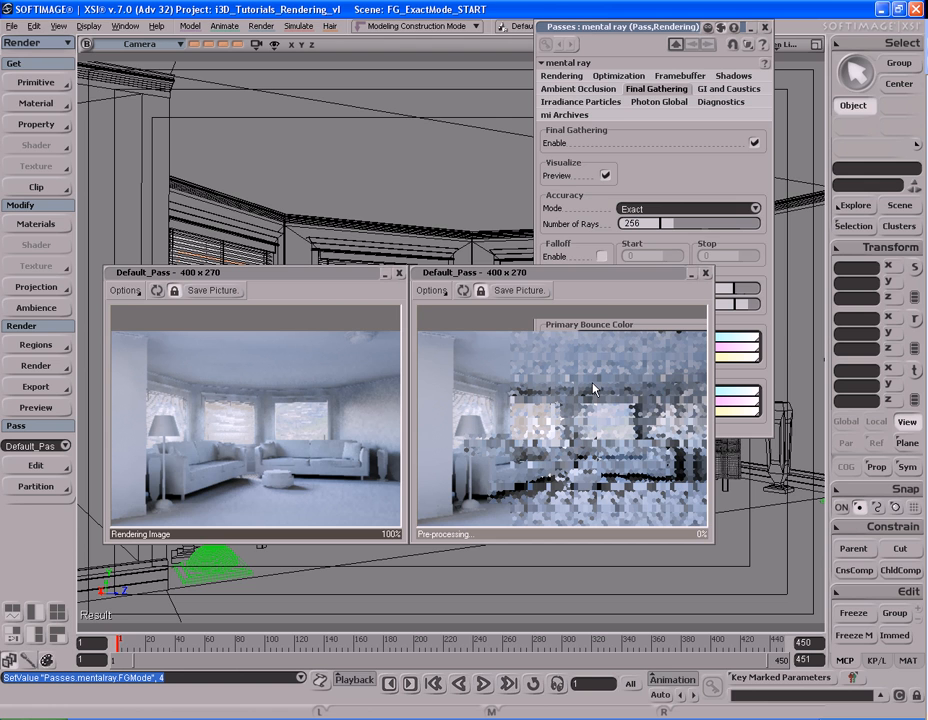
Switch the final gathering mode to Automatic and set the map file settings to Overwrite existing file
{"action": "left_click", "coordinate": [603, 293]}
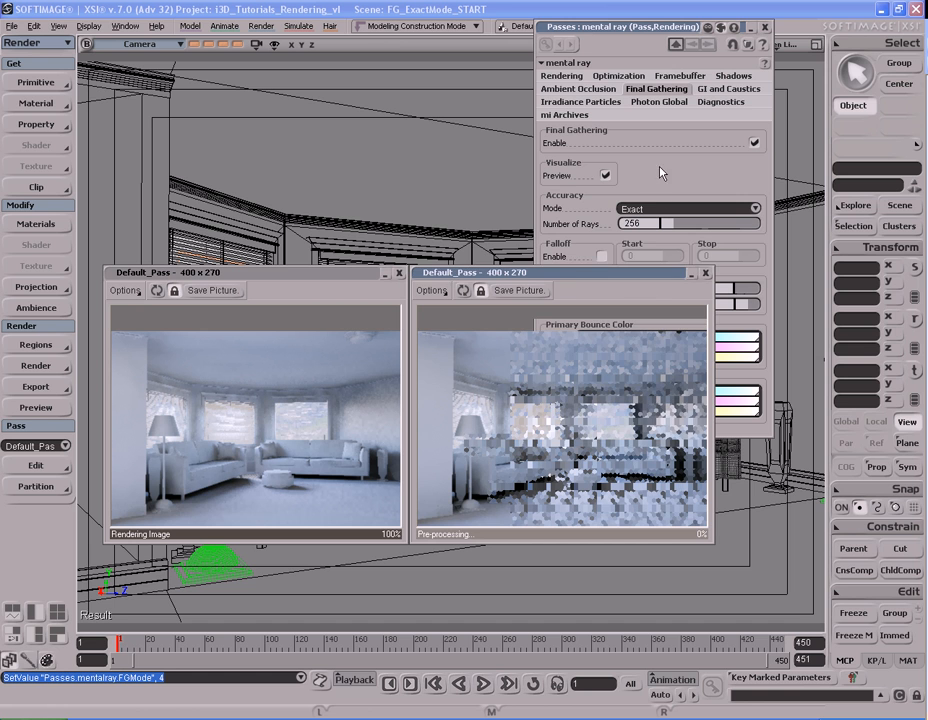
{"action": "left_click", "coordinate": [662, 162]}
{"action": "left_click", "coordinate": [692, 209]}
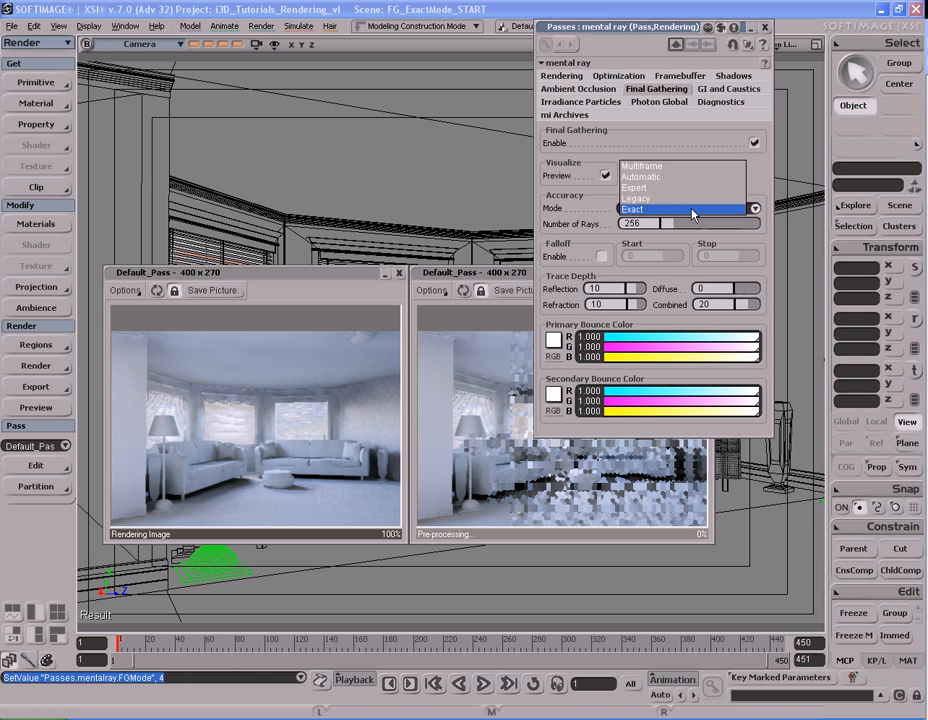
{"action": "left_click", "coordinate": [693, 180]}
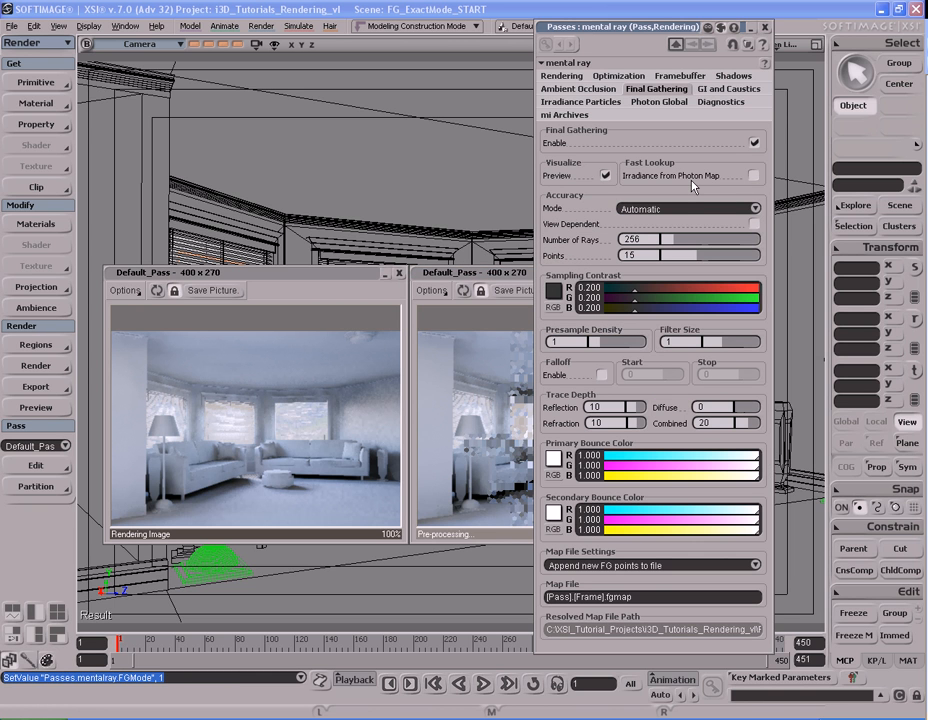
{"action": "left_click", "coordinate": [524, 280]}
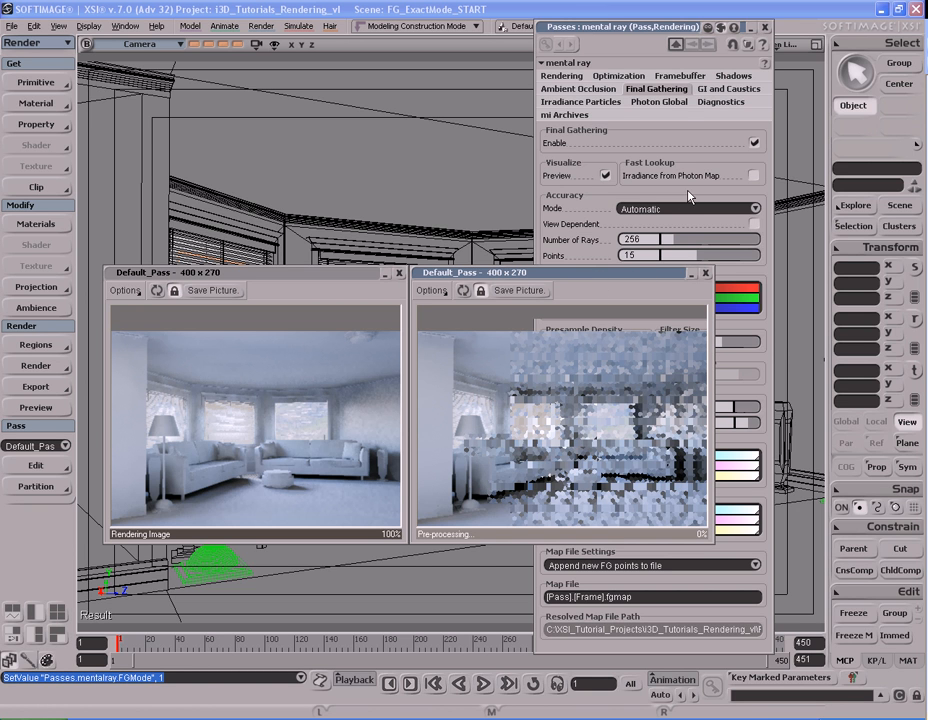
{"action": "left_click", "coordinate": [679, 131]}
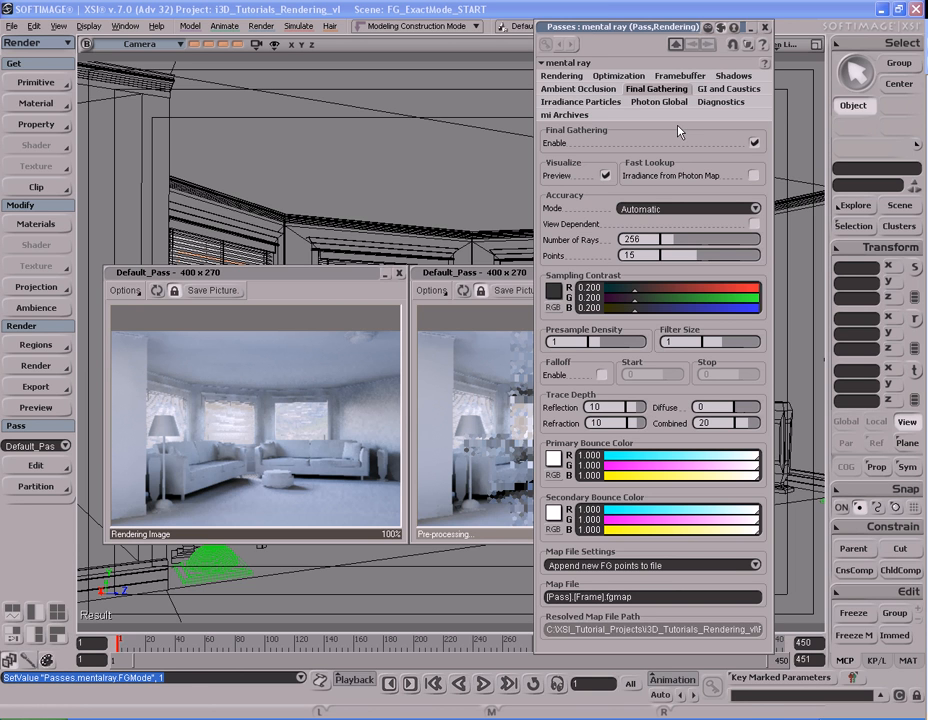
{"action": "left_click", "coordinate": [670, 566]}
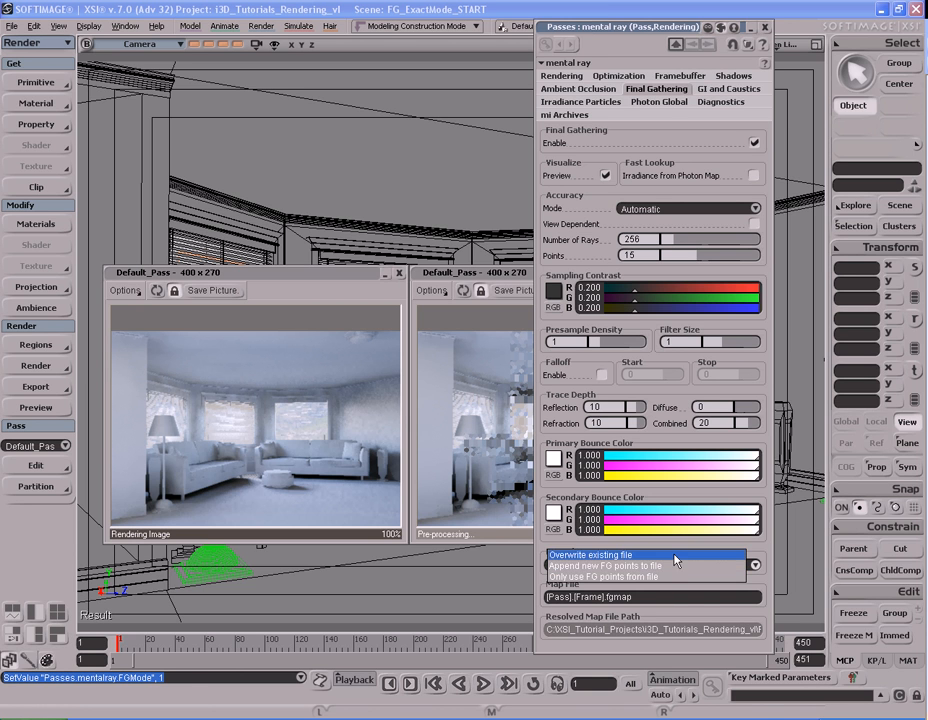
{"action": "left_click", "coordinate": [675, 556]}
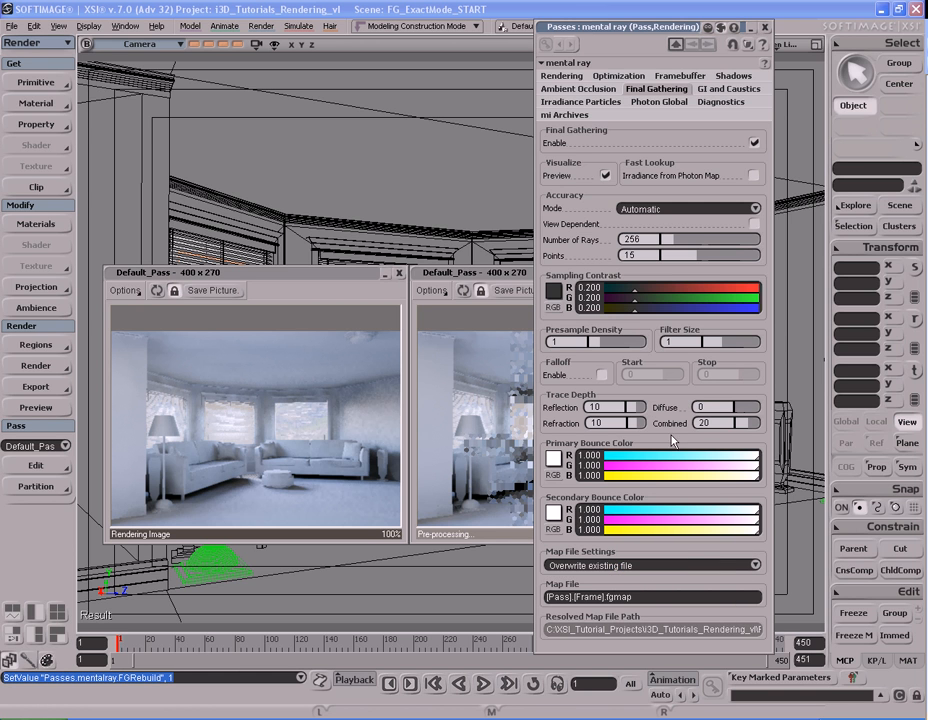
Set the final gathering mode back to Exact and re-render the Exact preview with 256 rays
{"action": "left_click", "coordinate": [670, 209]}
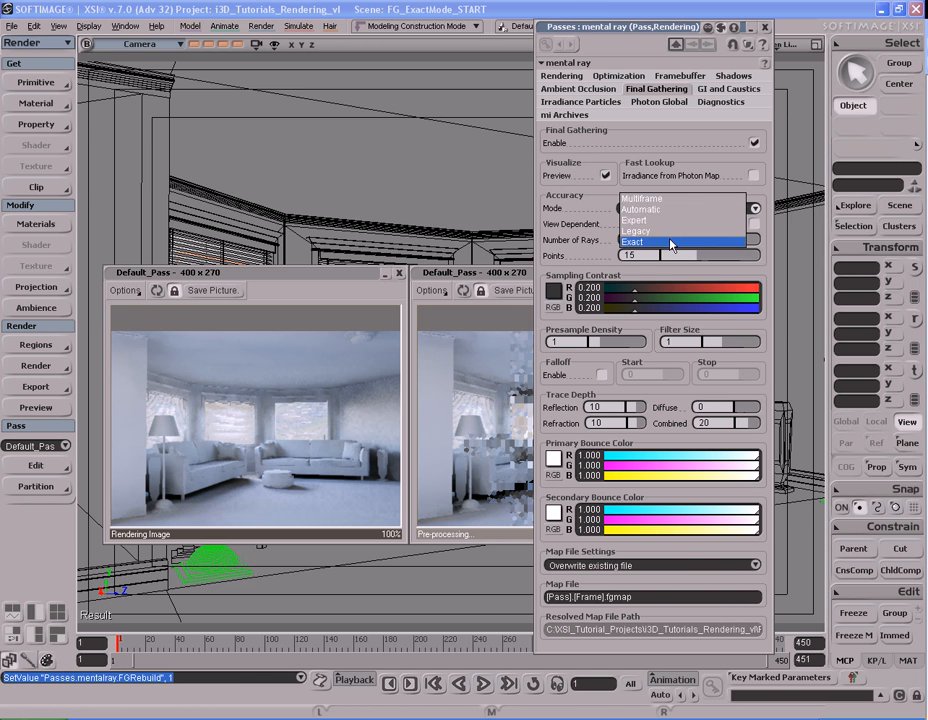
{"action": "left_click", "coordinate": [672, 242]}
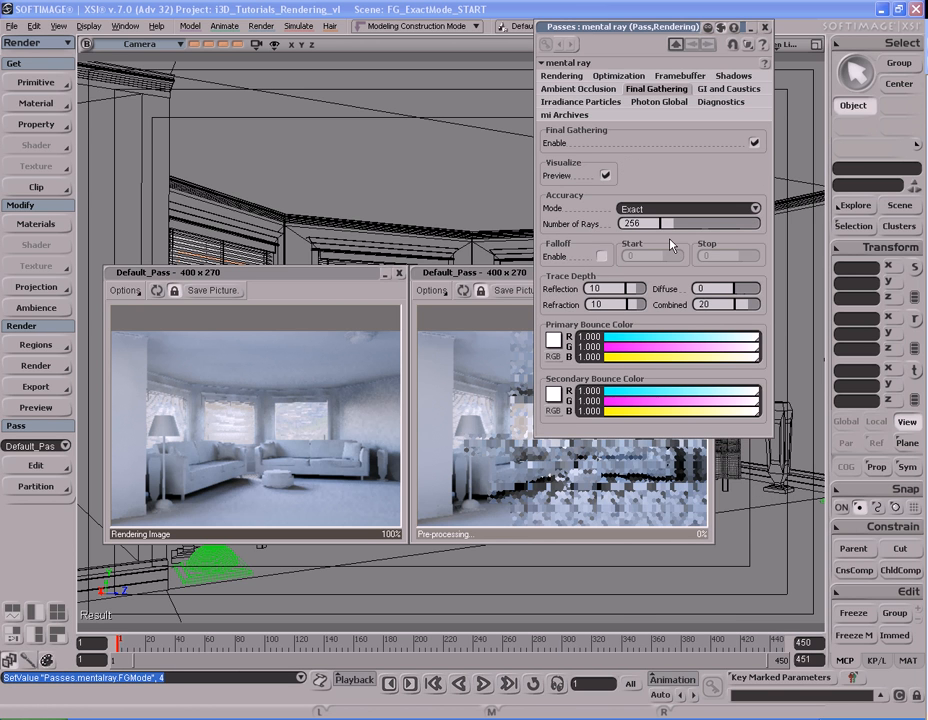
{"action": "left_click", "coordinate": [462, 294]}
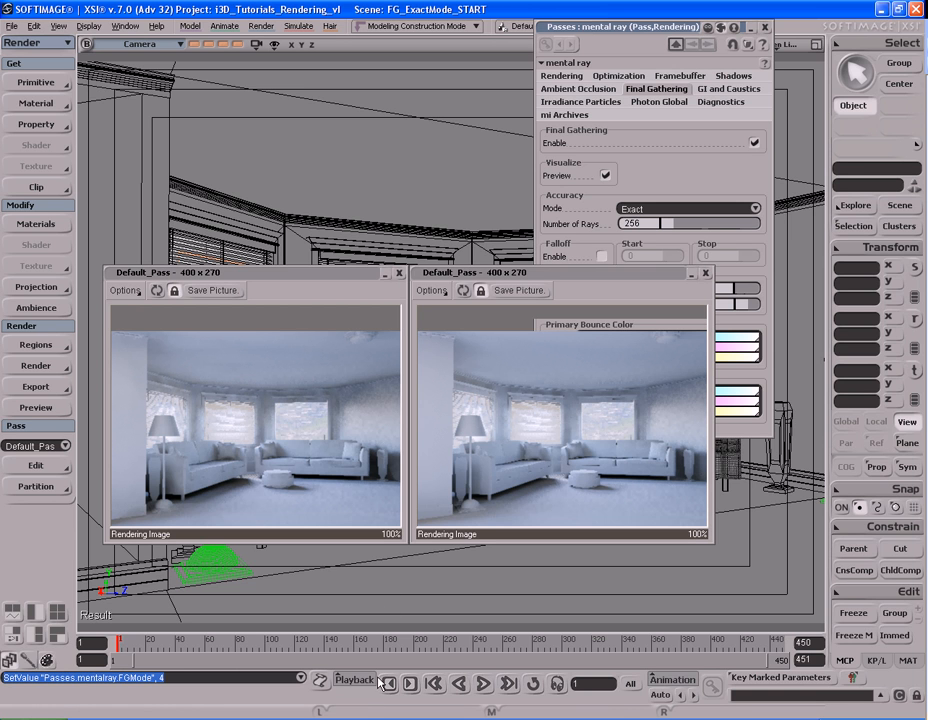
Check the wallclock time of the Exact render in the Script Editor log, and close the log
{"action": "key", "text": "alt+4"}
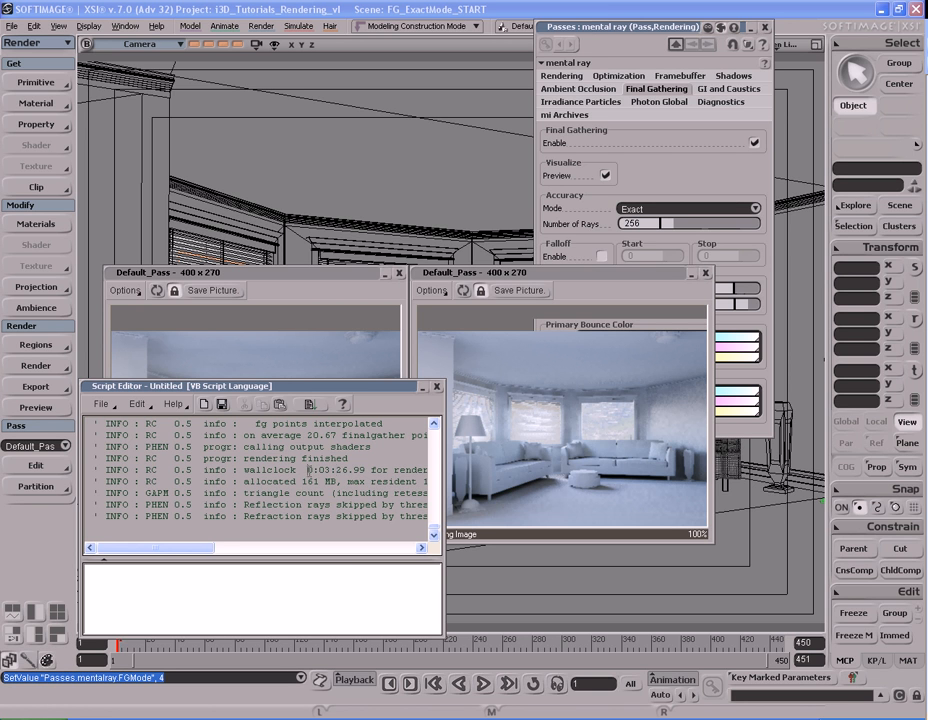
{"action": "left_click_drag", "start_coordinate": [308, 469], "coordinate": [360, 471]}
{"action": "left_click", "coordinate": [360, 473]}
{"action": "left_click", "coordinate": [436, 386]}
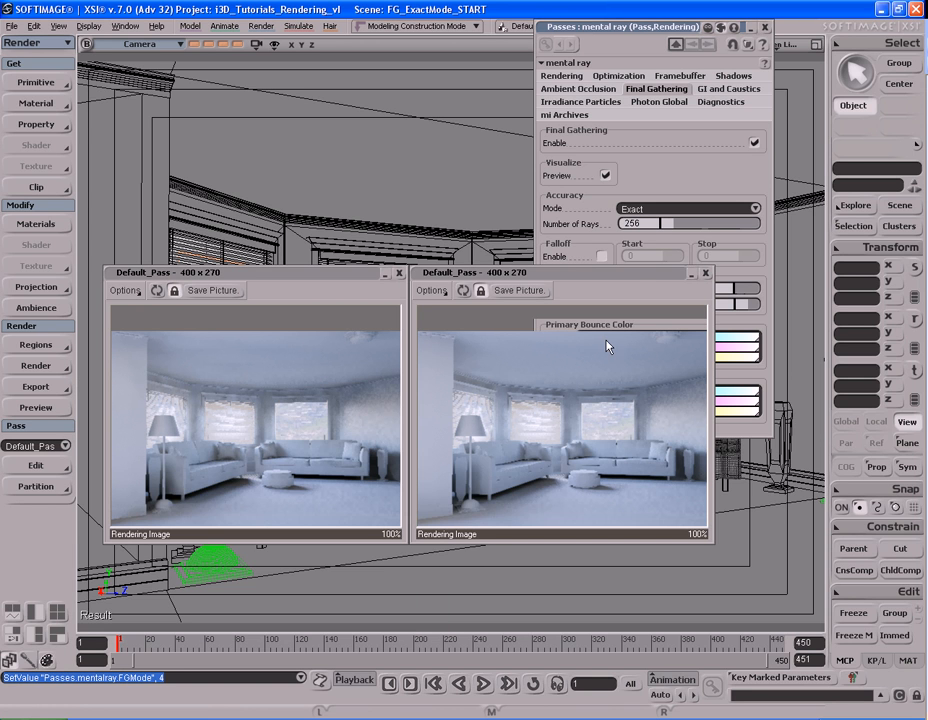
Examine the Exact mode's Number of Rays setting alongside the finished Automatic and Exact previews
{"action": "left_click", "coordinate": [647, 223]}
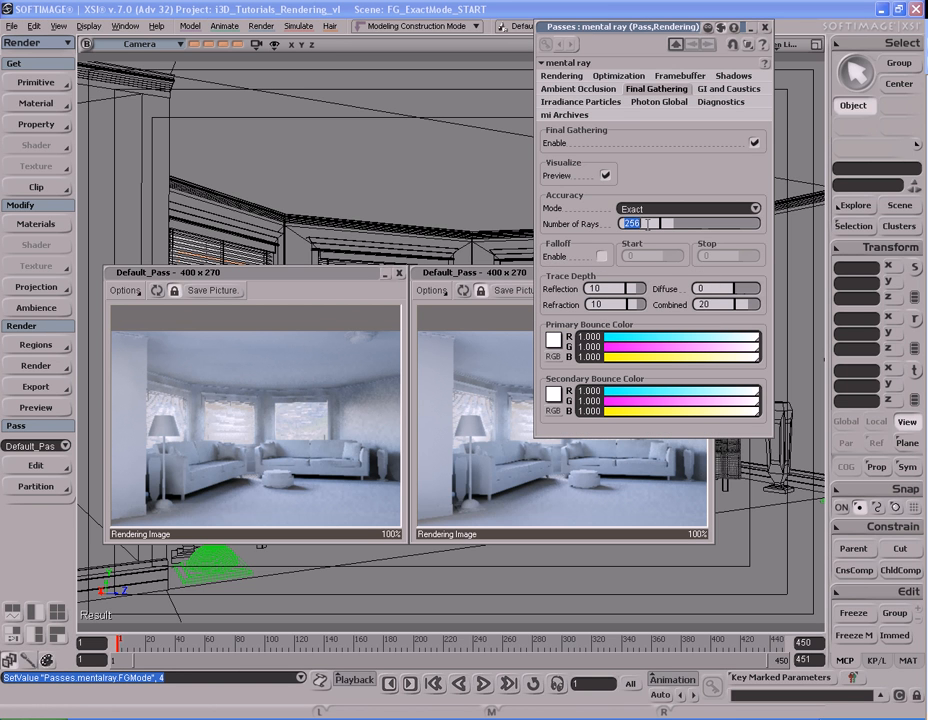
{"action": "left_click", "coordinate": [341, 303]}
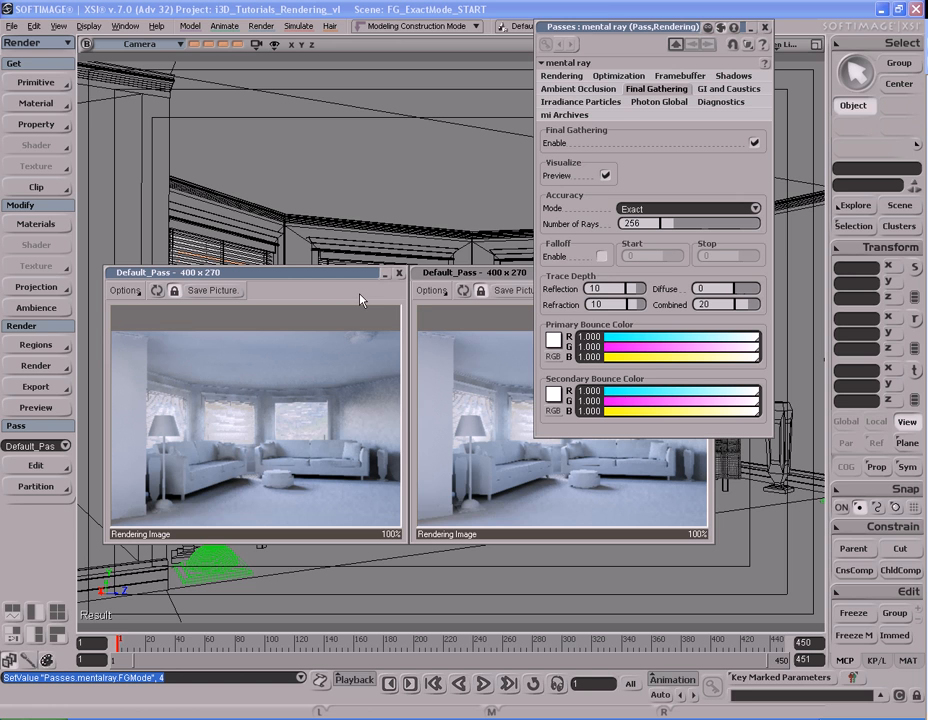
{"action": "left_click", "coordinate": [516, 382]}
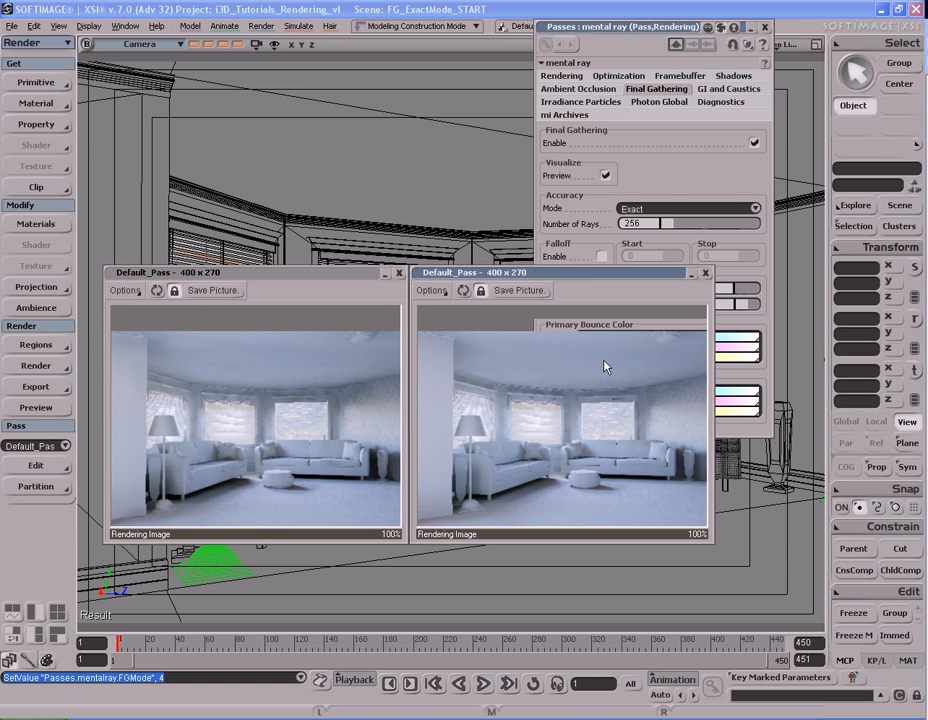
Review the accuracy settings offered by the Automatic, Multiframe and Expert final gathering modes, and return to Exact mode
{"action": "left_click", "coordinate": [660, 208]}
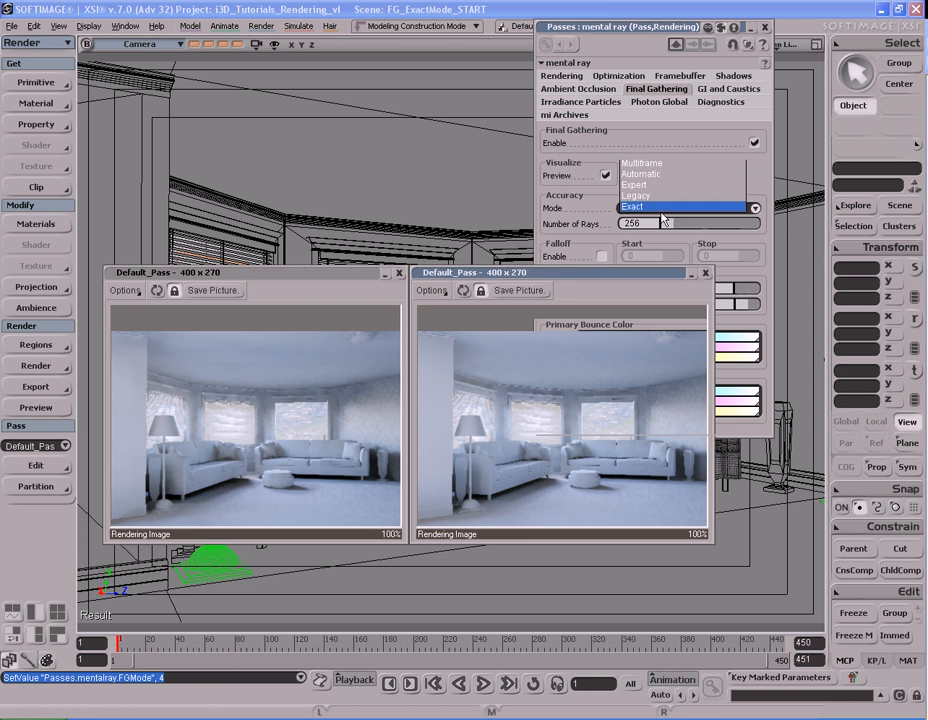
{"action": "left_click", "coordinate": [665, 177]}
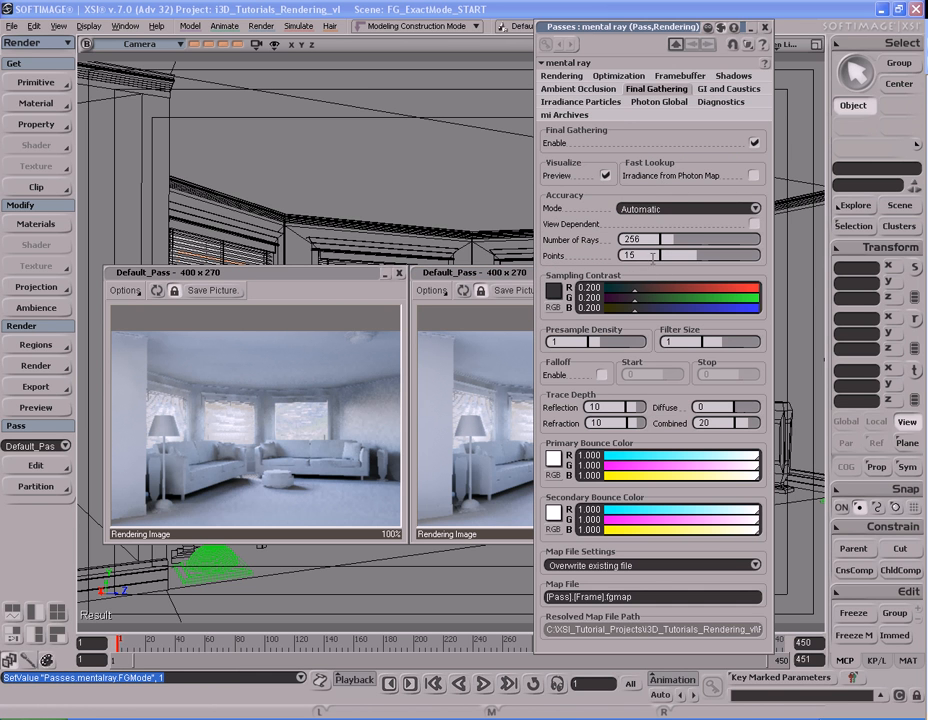
{"action": "left_click", "coordinate": [660, 208]}
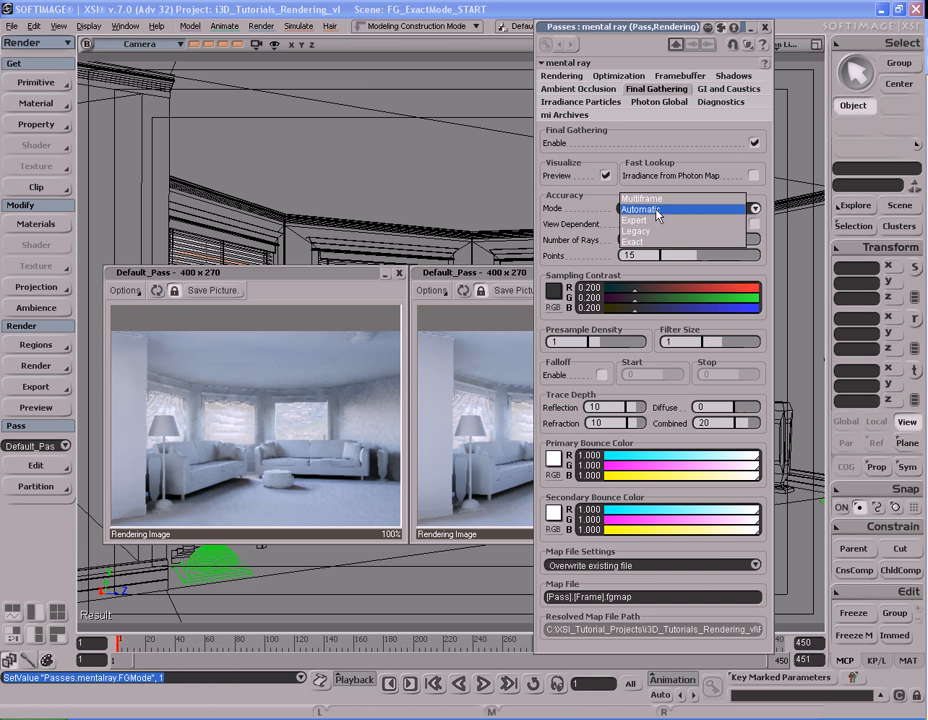
{"action": "left_click", "coordinate": [641, 198]}
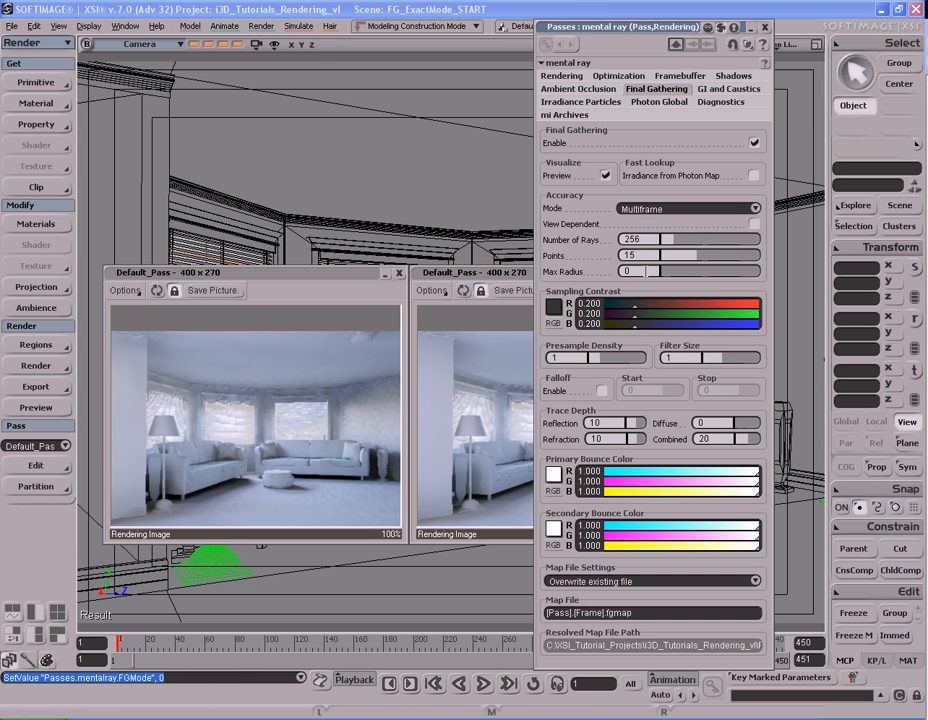
{"action": "left_click", "coordinate": [660, 208]}
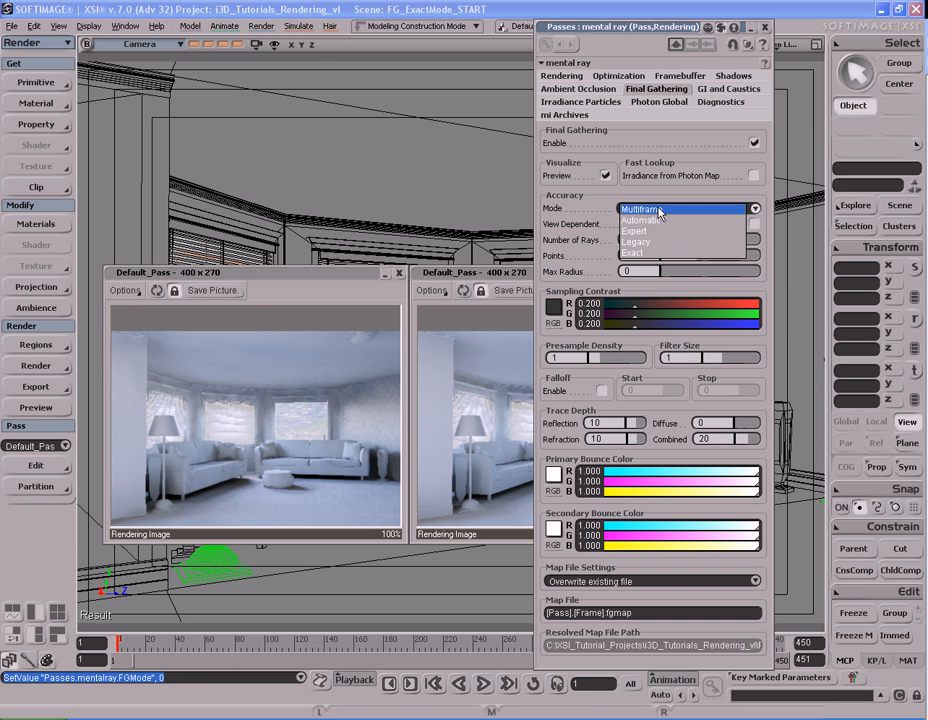
{"action": "left_click", "coordinate": [658, 231]}
{"action": "left_click", "coordinate": [652, 269]}
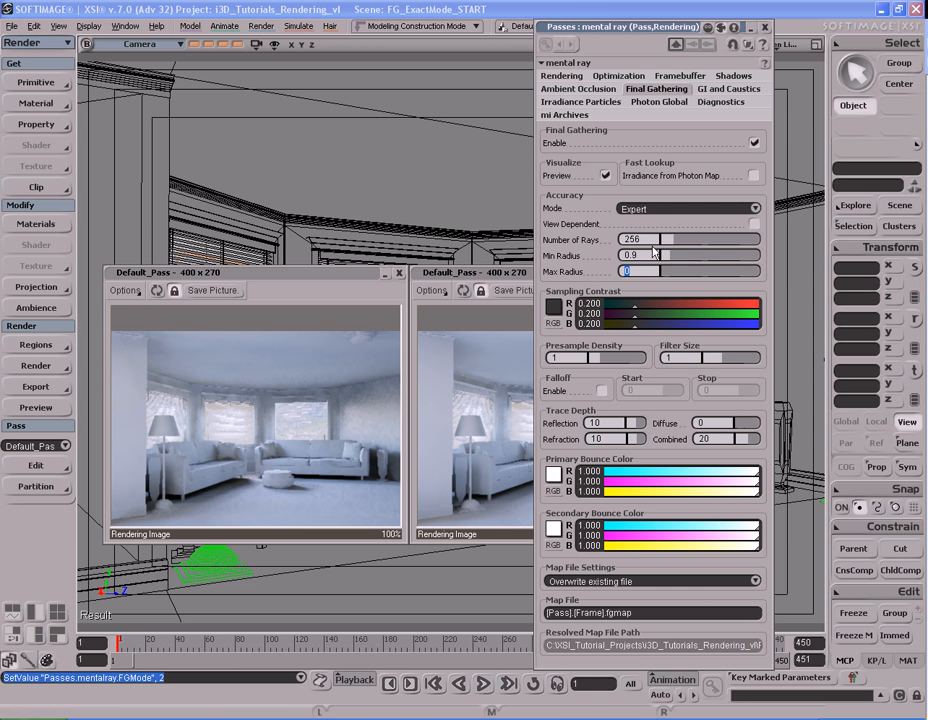
{"action": "left_click", "coordinate": [654, 209]}
{"action": "left_click", "coordinate": [636, 231]}
{"action": "left_click", "coordinate": [655, 223]}
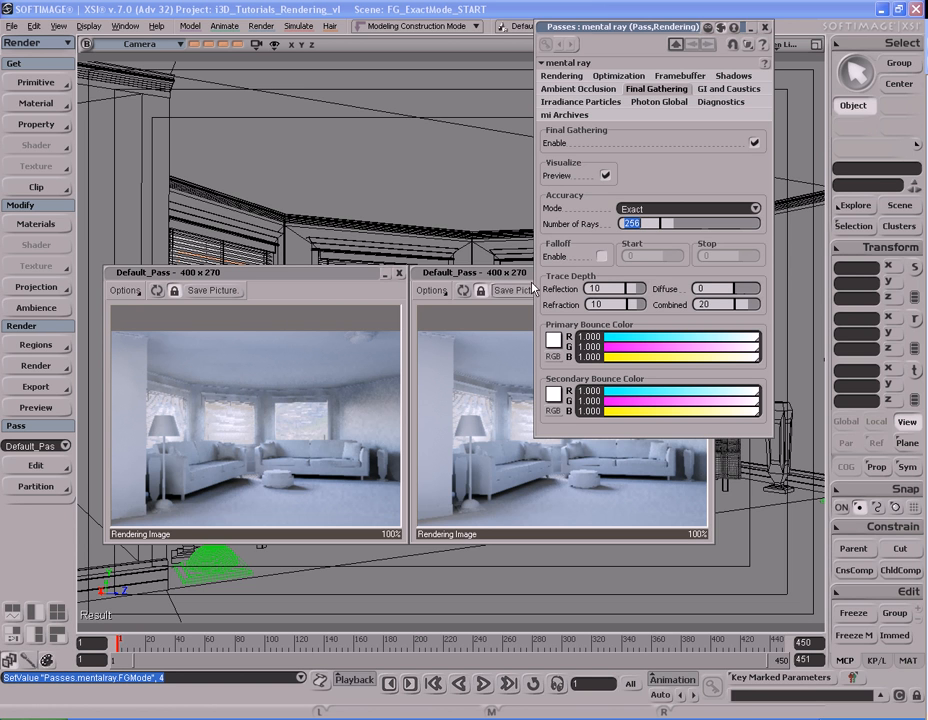
Compare the image quality of the Exact preview with the Automatic preview at 256 rays
{"action": "left_click", "coordinate": [575, 448]}
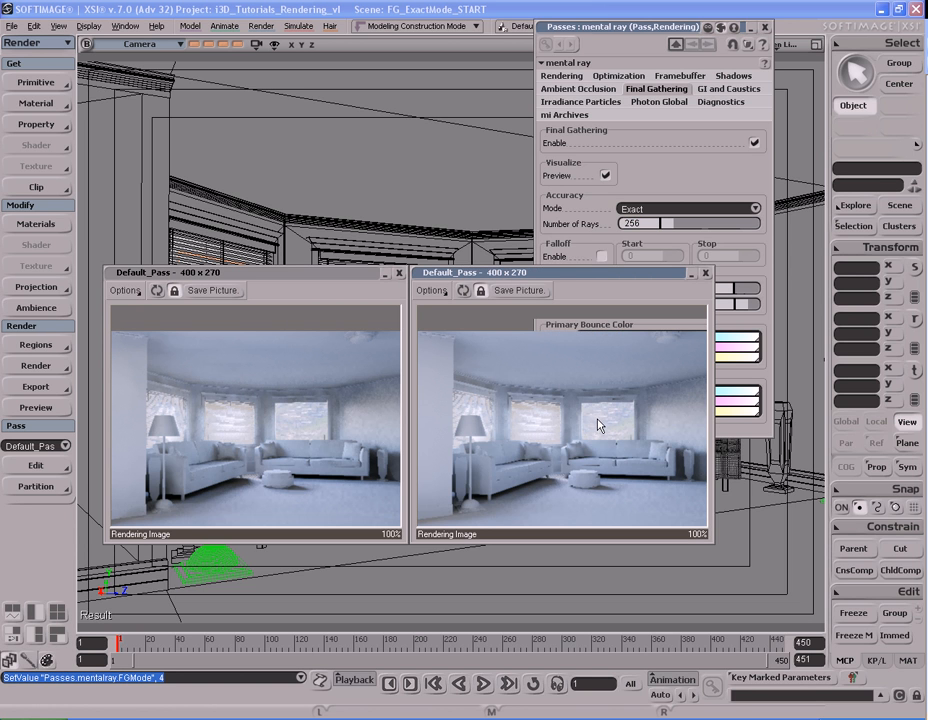
{"action": "left_click", "coordinate": [654, 223]}
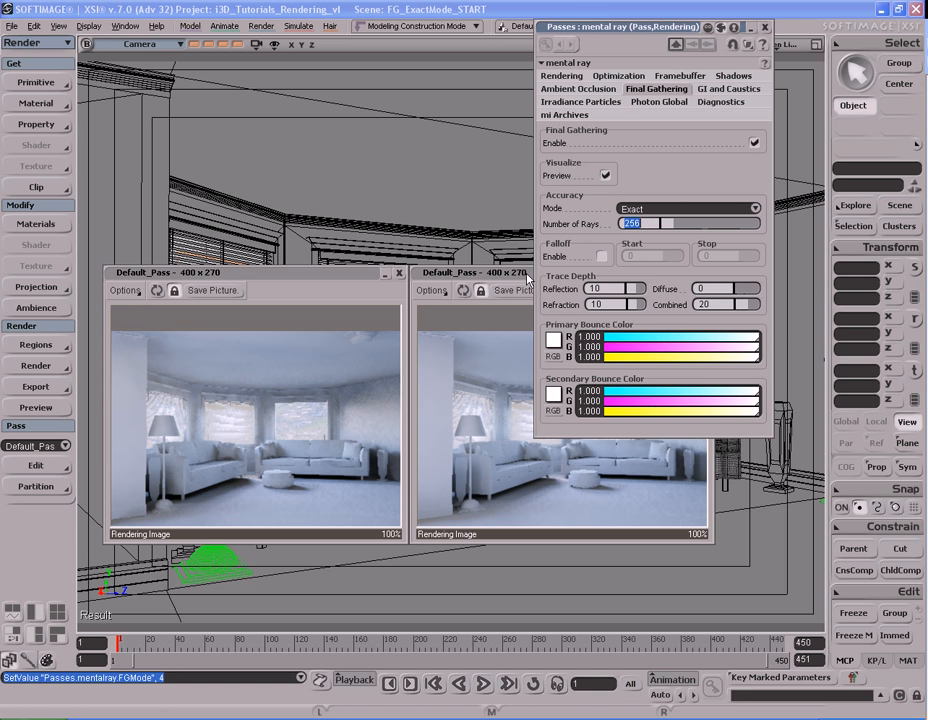
{"action": "left_click", "coordinate": [537, 306]}
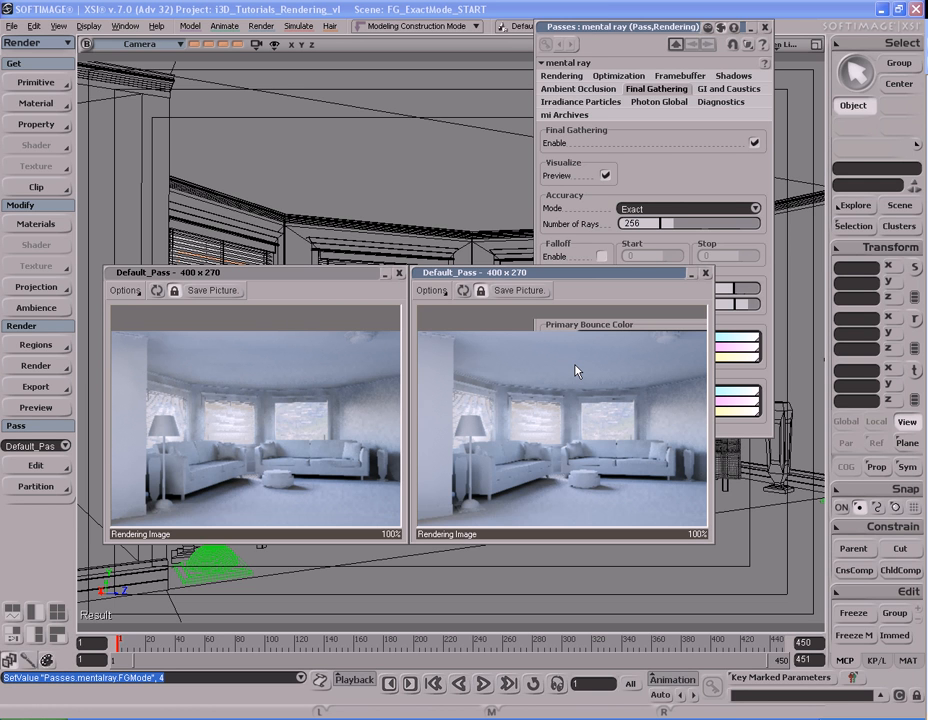
{"action": "left_click", "coordinate": [319, 363]}
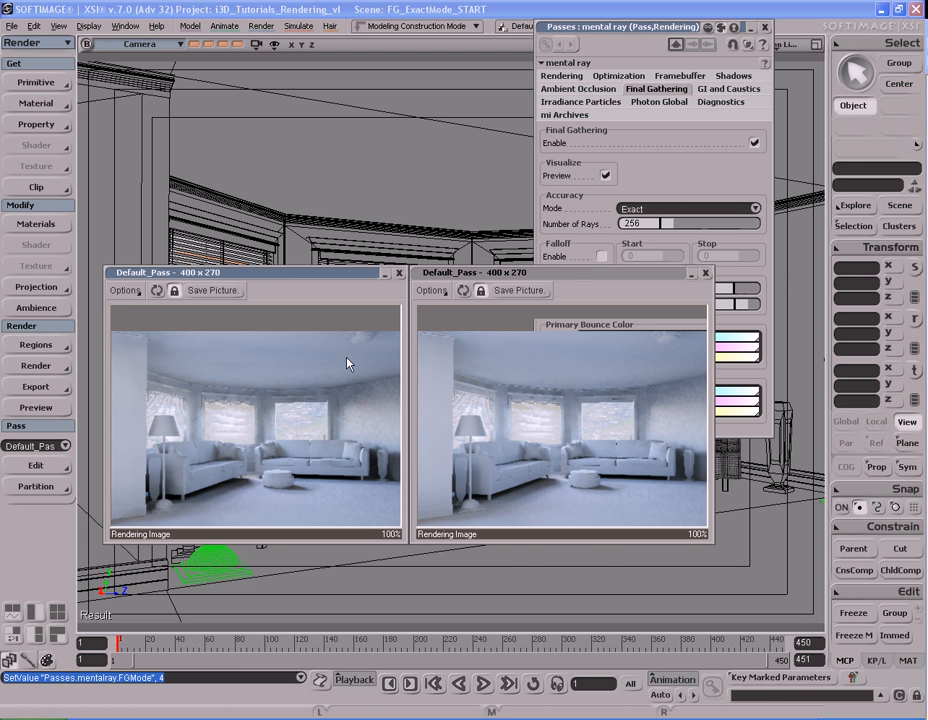
Close both render preview windows and switch the final gathering mode to Automatic
{"action": "left_click", "coordinate": [705, 272]}
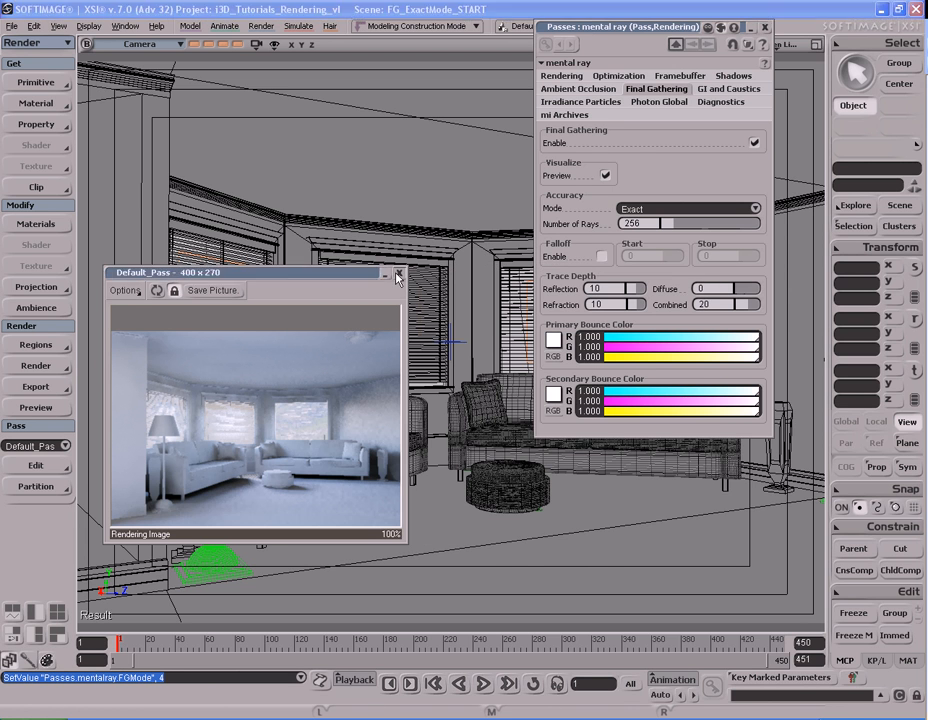
{"action": "left_click", "coordinate": [398, 274]}
{"action": "left_click", "coordinate": [755, 208]}
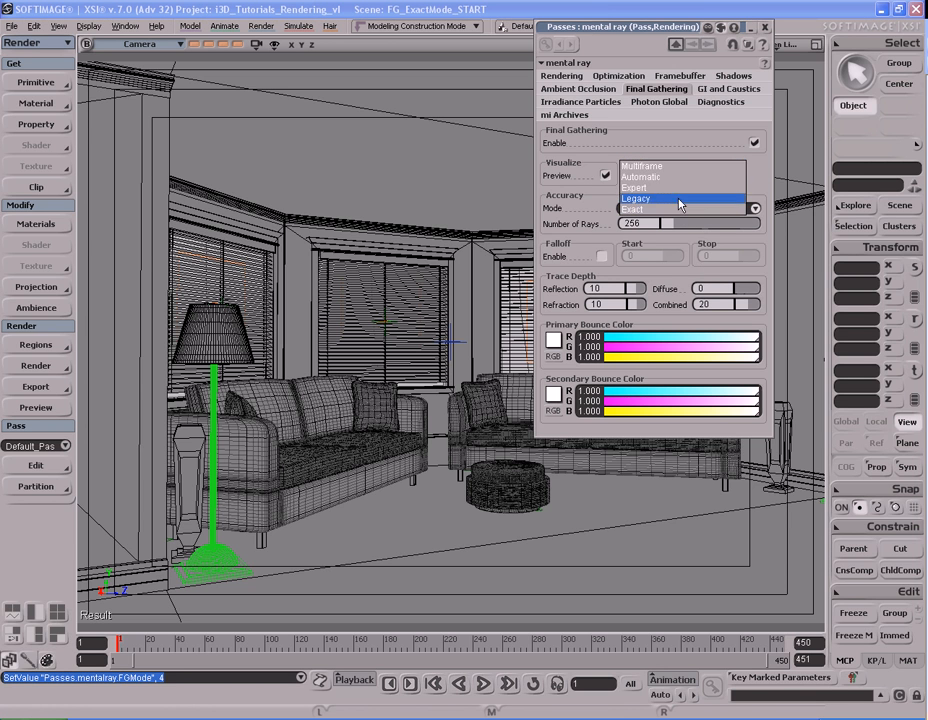
{"action": "left_click", "coordinate": [672, 177]}
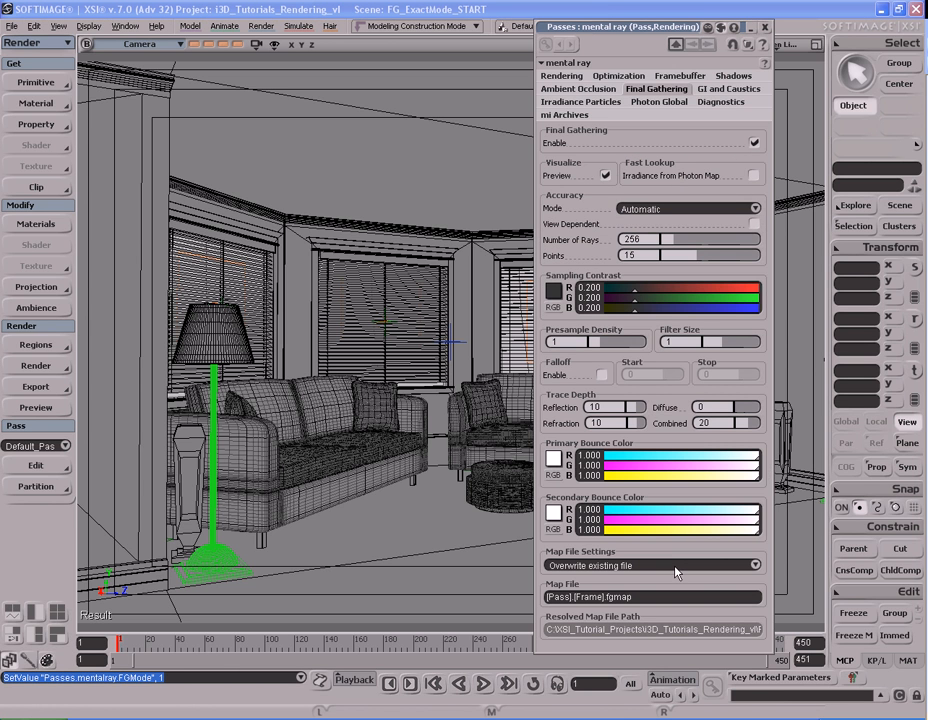
Inspect the final gathering map file name in Automatic mode and switch the accuracy mode to Exact
{"action": "left_click", "coordinate": [675, 597]}
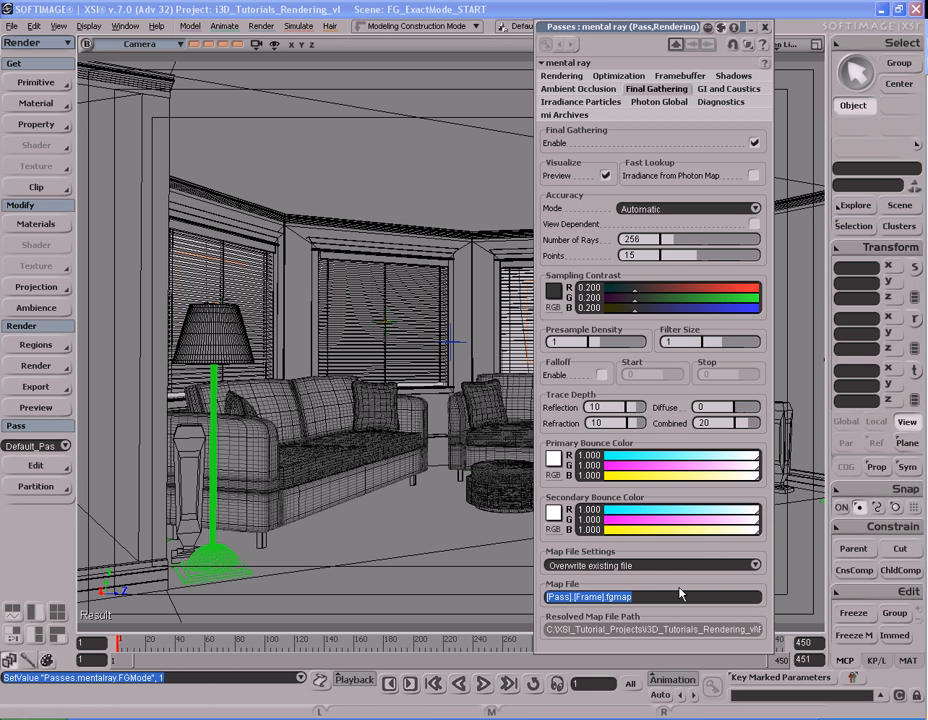
{"action": "left_click", "coordinate": [750, 208]}
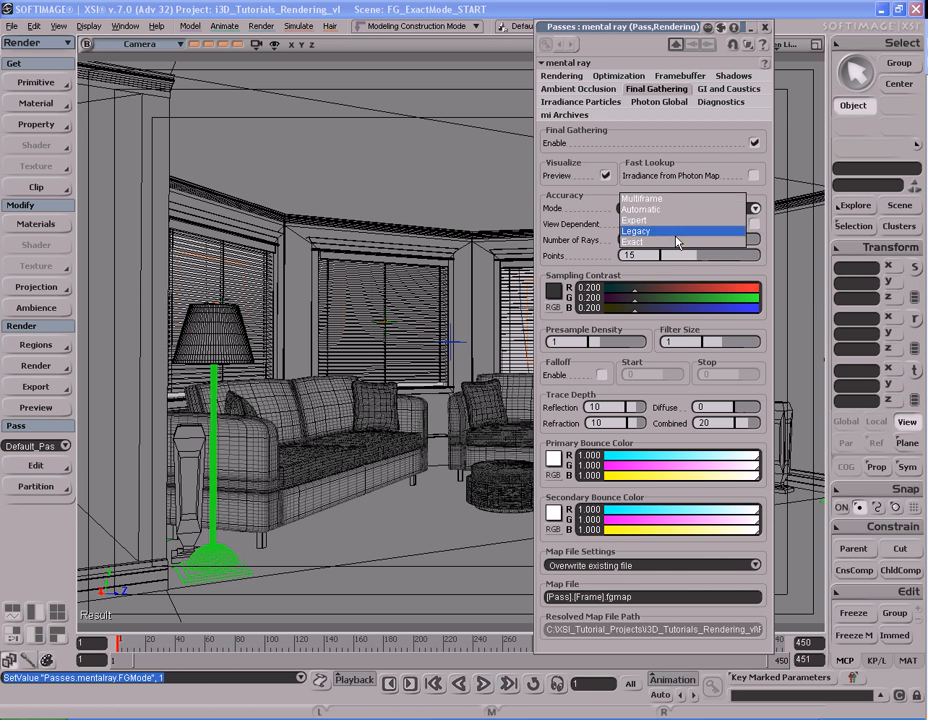
{"action": "left_click", "coordinate": [675, 243]}
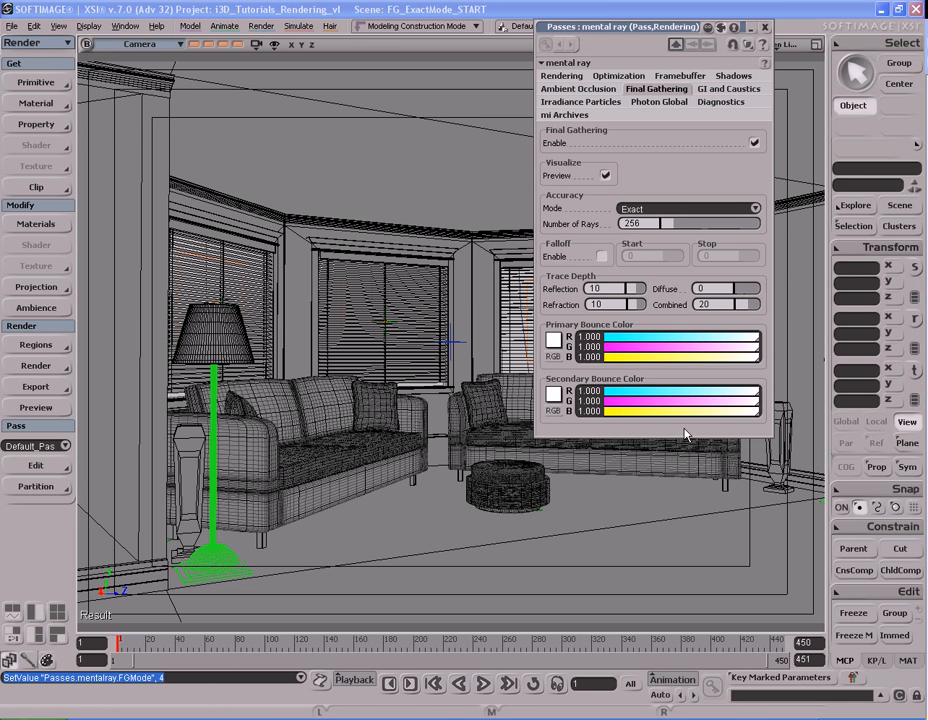
{"action": "left_click", "coordinate": [655, 224]}
{"action": "left_click", "coordinate": [660, 210]}
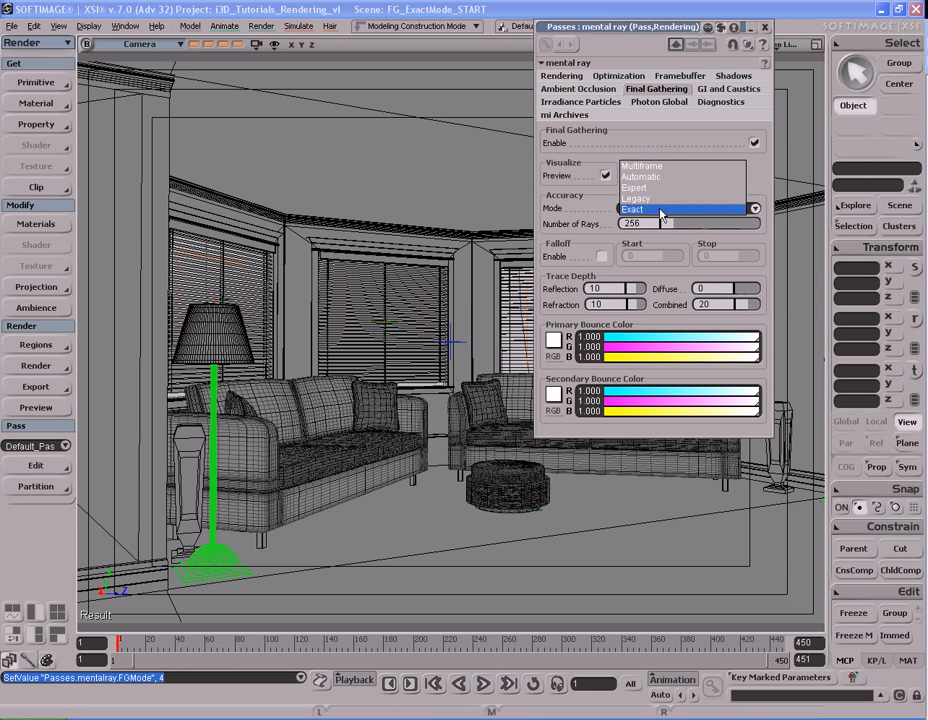
{"action": "left_click", "coordinate": [661, 205]}
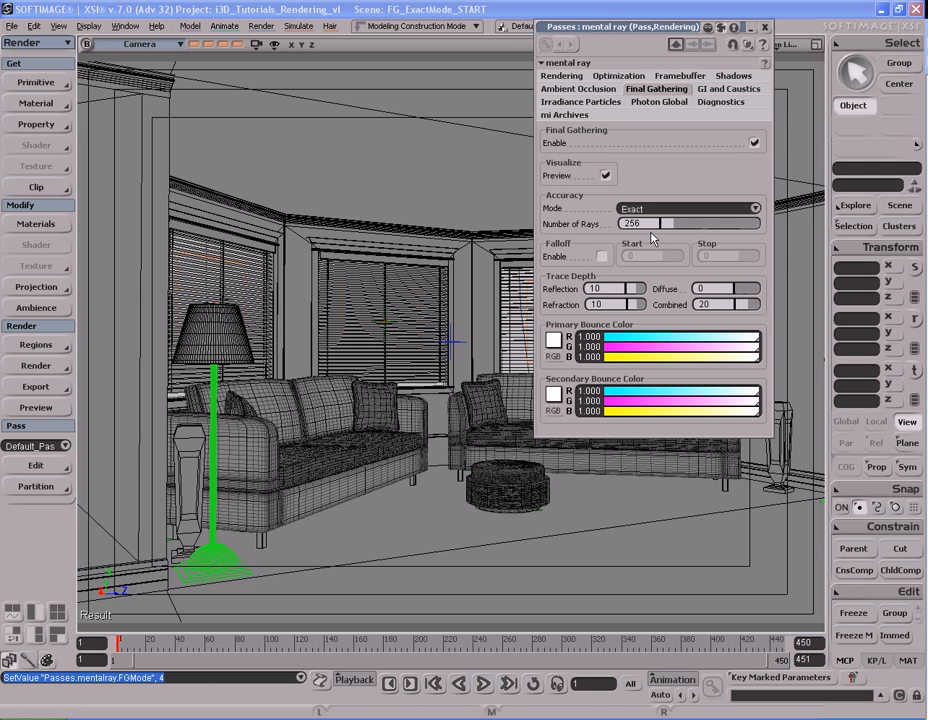
{"action": "left_click", "coordinate": [652, 209]}
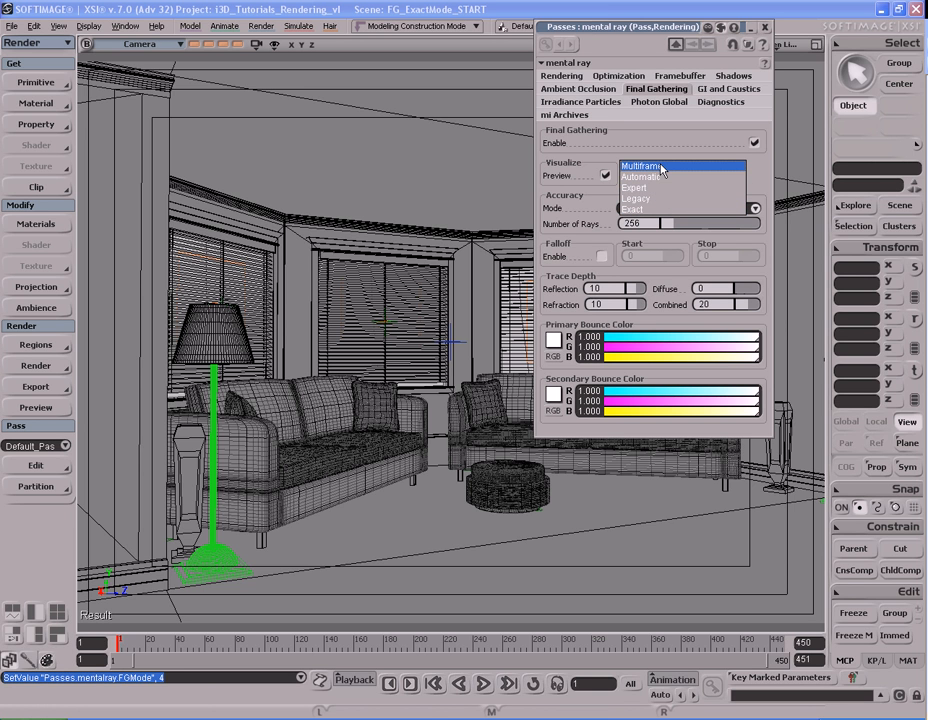
{"action": "left_click", "coordinate": [662, 208]}
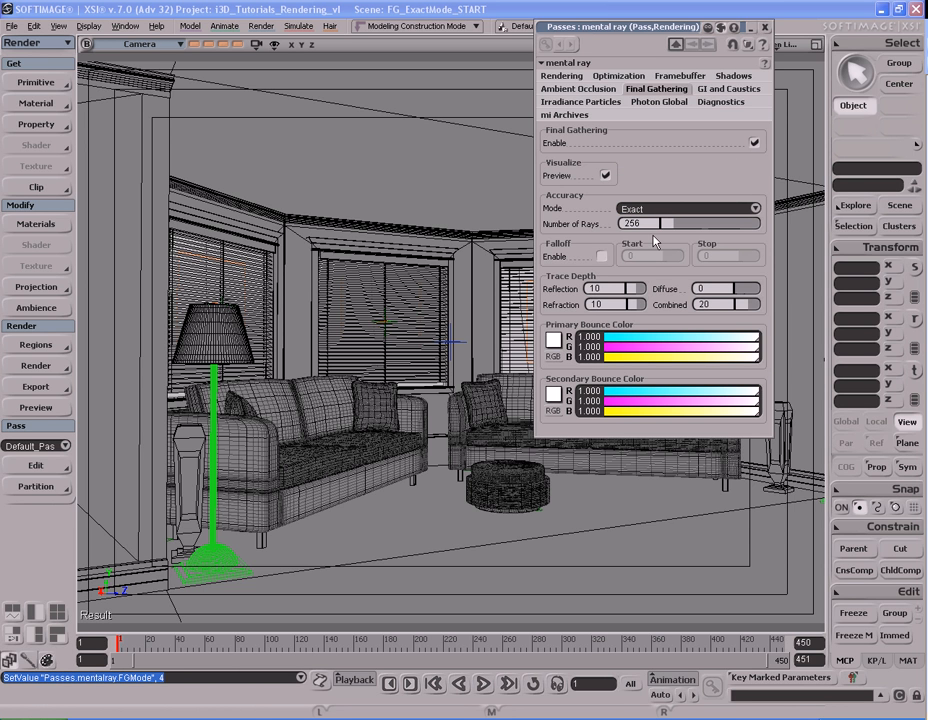